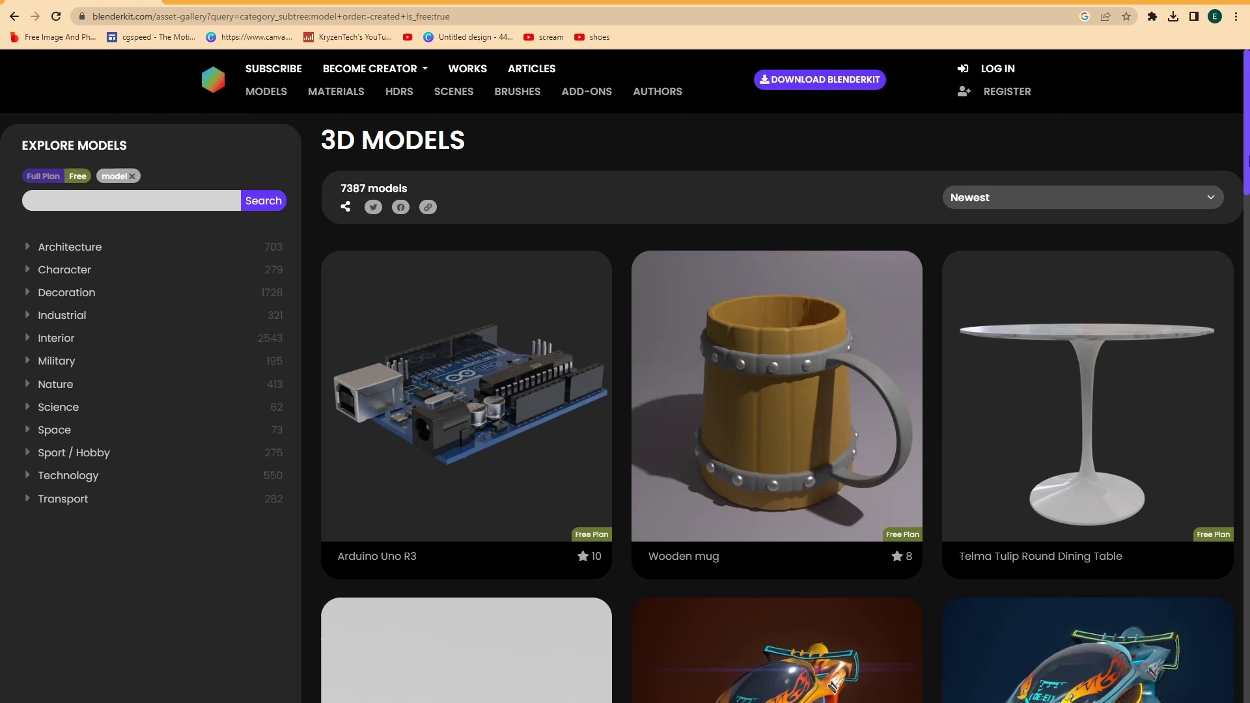
- Scroll through the free models gallery, then return to the BlenderKit home page via the logo
left_click_drag(1248, 158, 1247, 687)
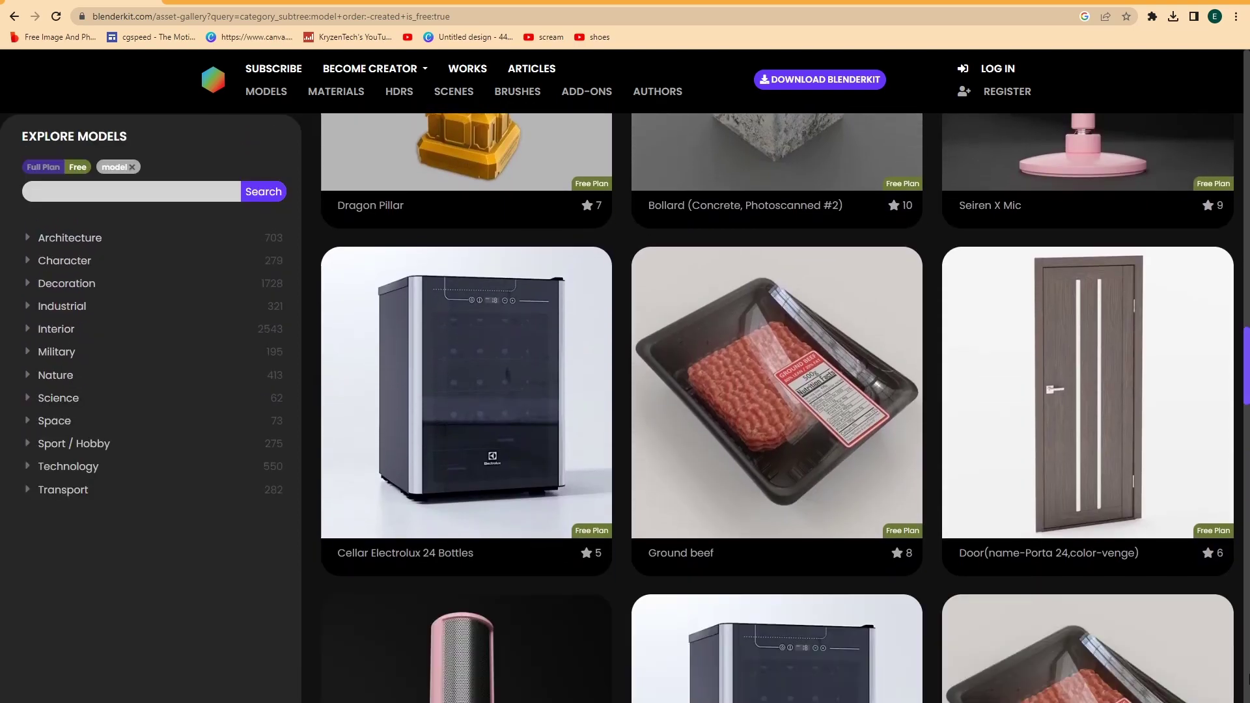
scroll(778, 408, "down", 4)
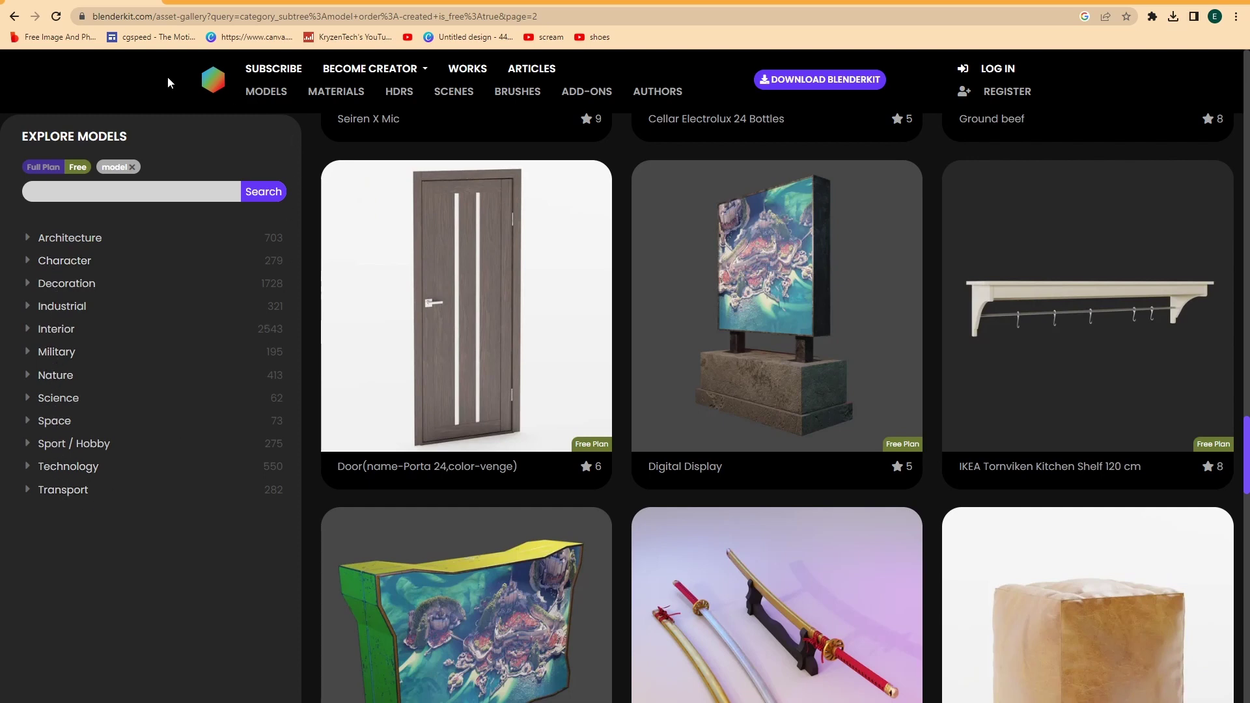
left_click(211, 83)
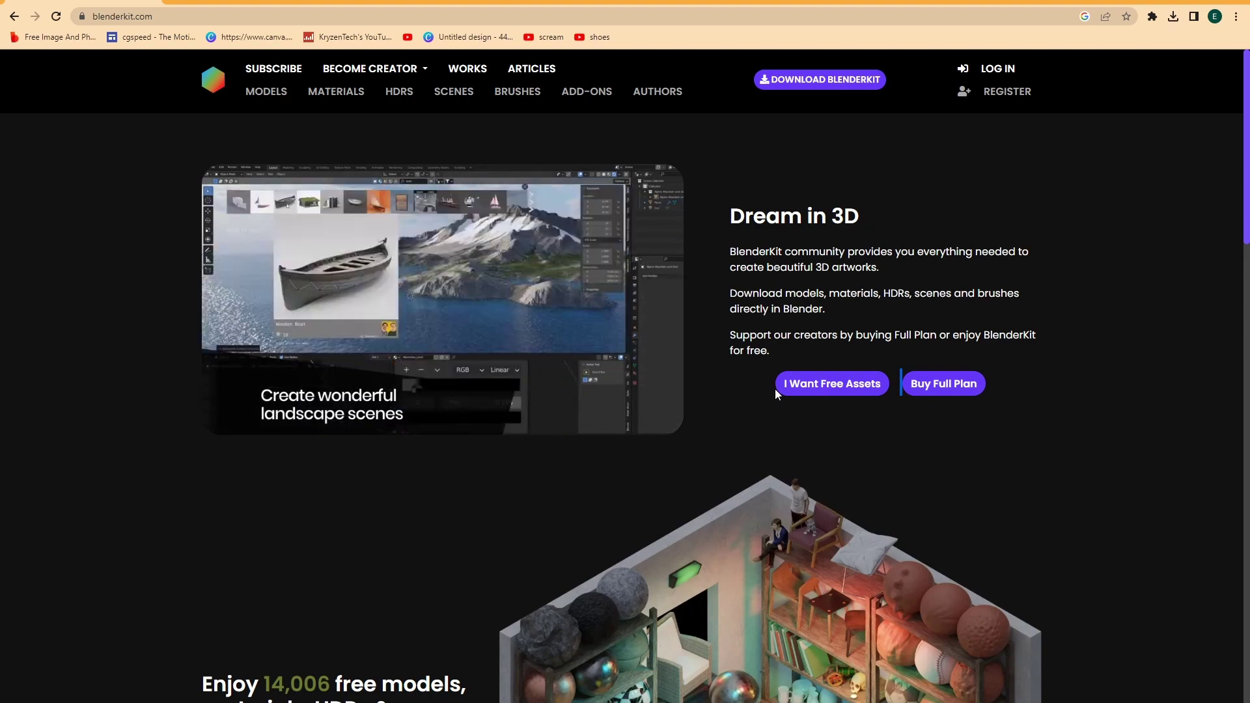
scroll(772, 391, "down", 2)
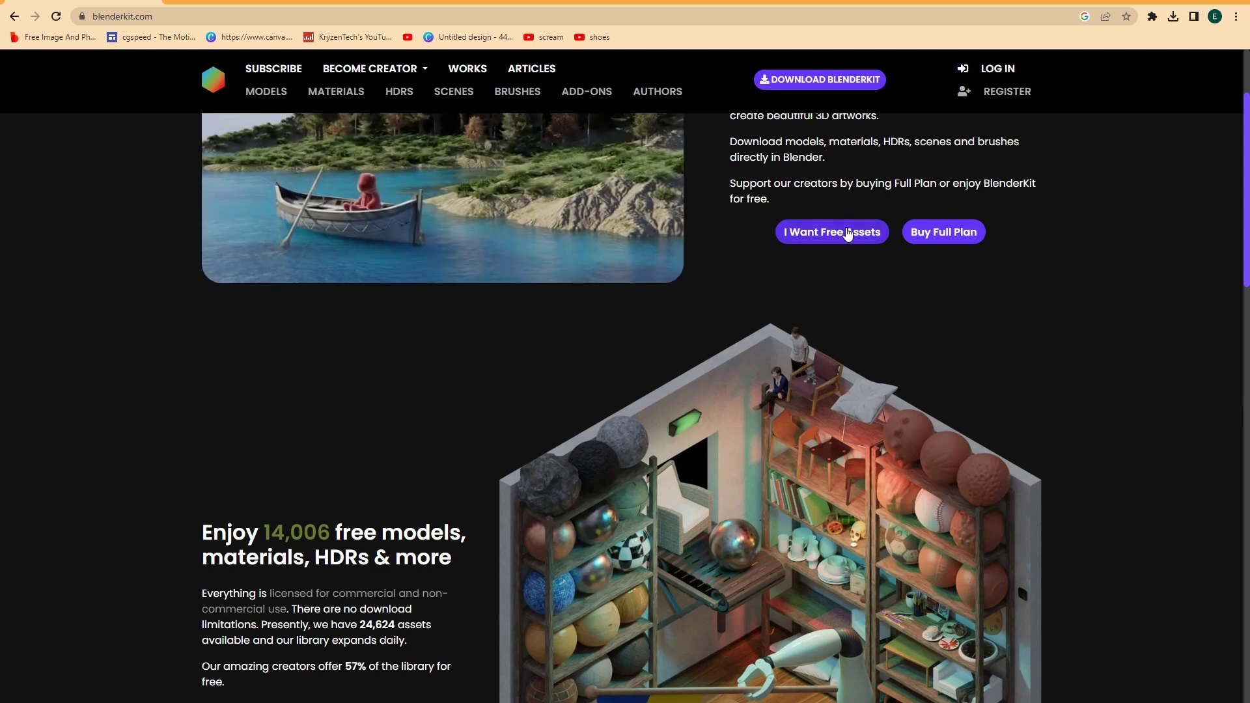
- From the free-assets page, download the BlenderKit v3.6.0.230417 add-on zip and check its progress in Chrome's downloads
left_click(845, 232)
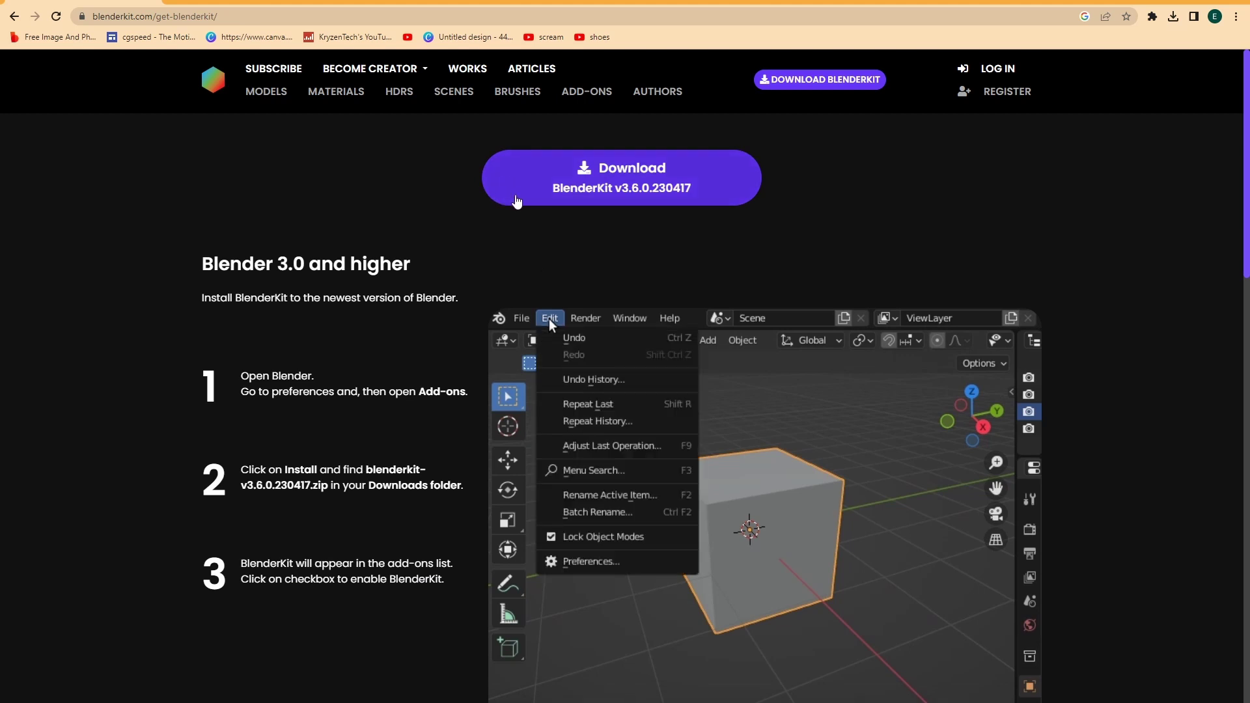
left_click(509, 196)
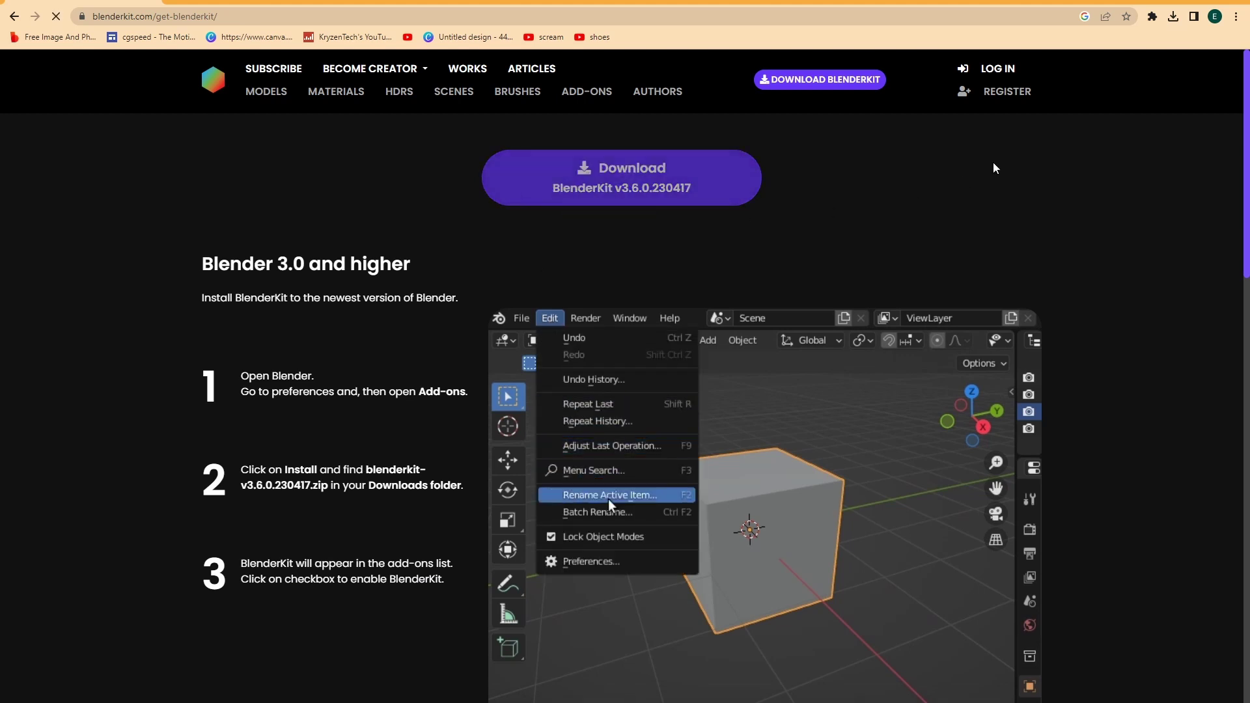
left_click(1174, 19)
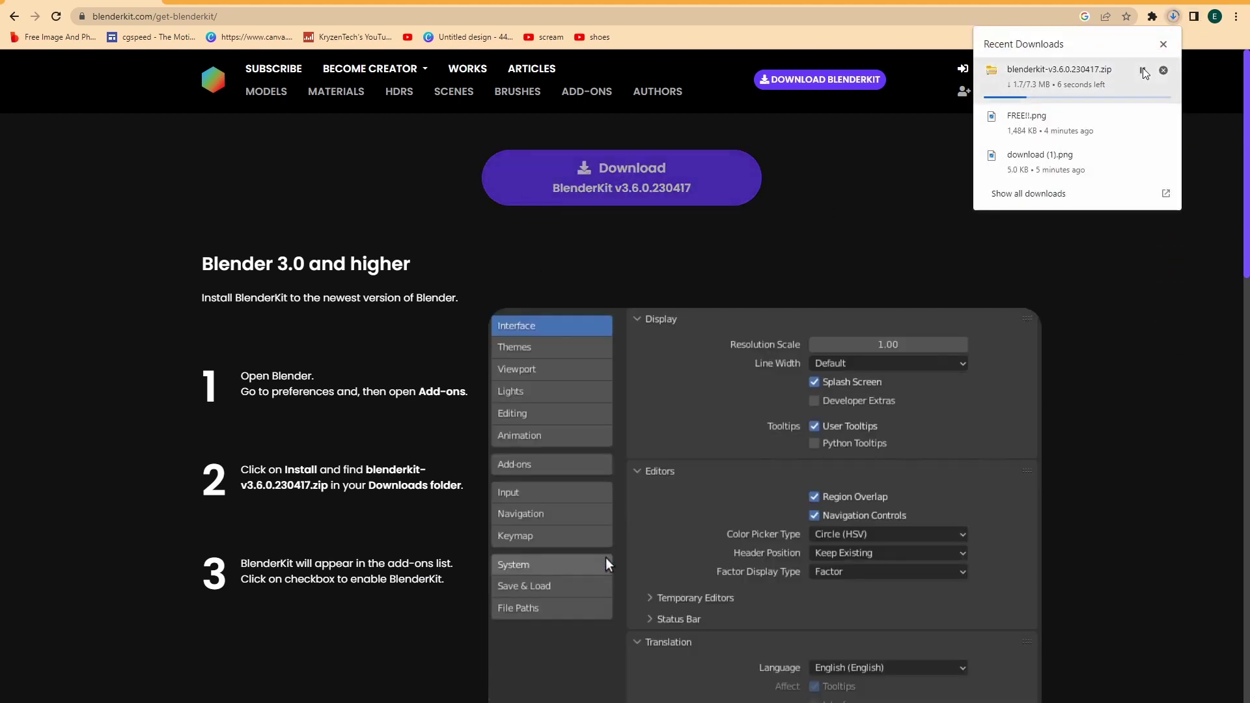
left_click(1143, 70)
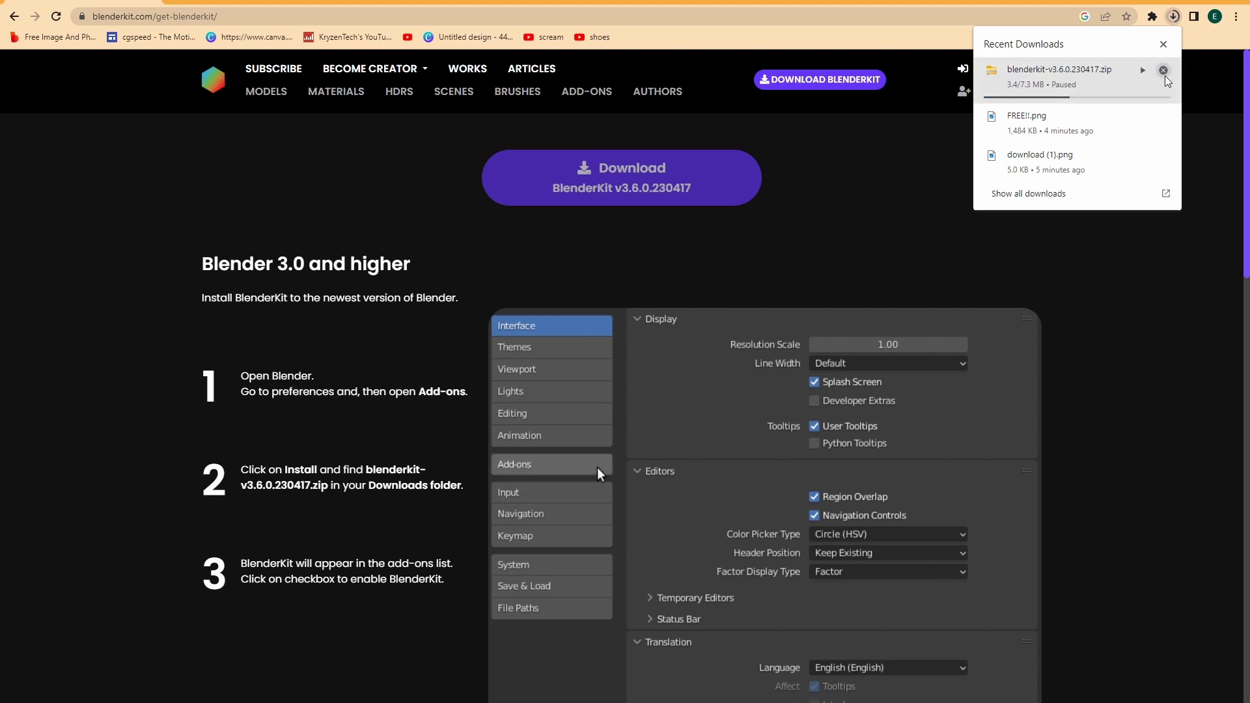
left_click(1164, 44)
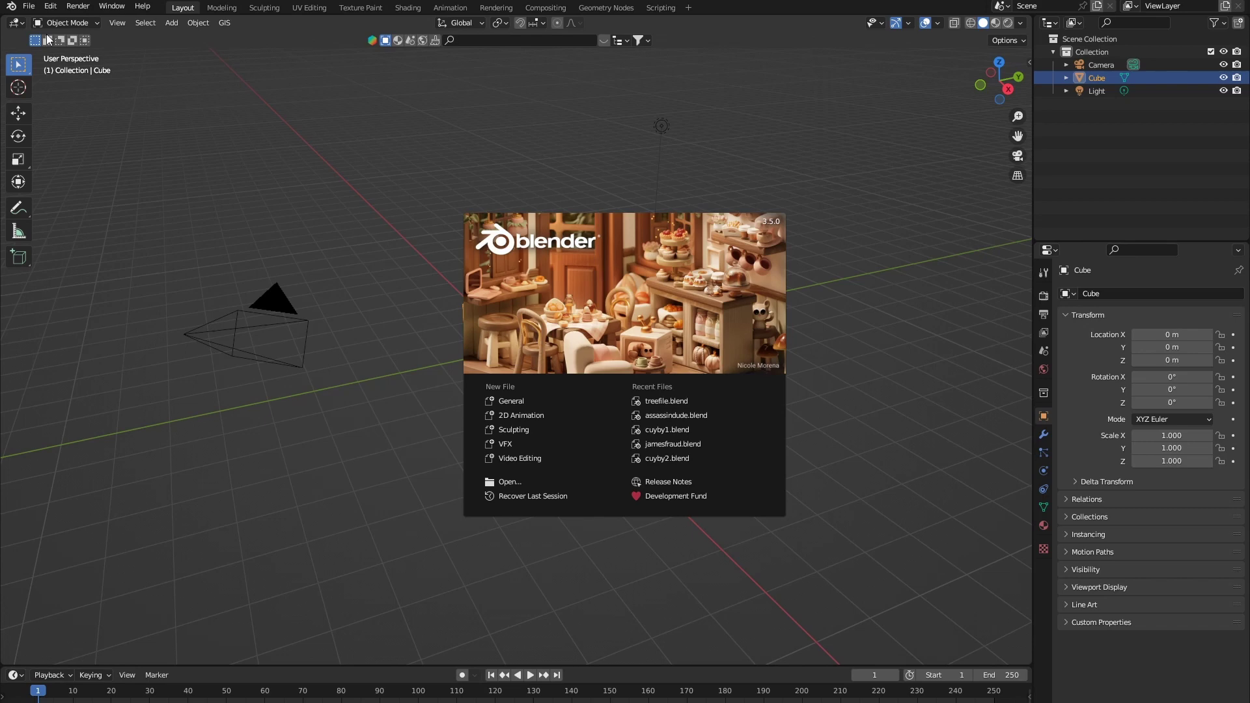
- Dismiss the Blender 3.5 splash screen and open Edit > Preferences, centred on screen
left_click(46, 9)
left_click(45, 8)
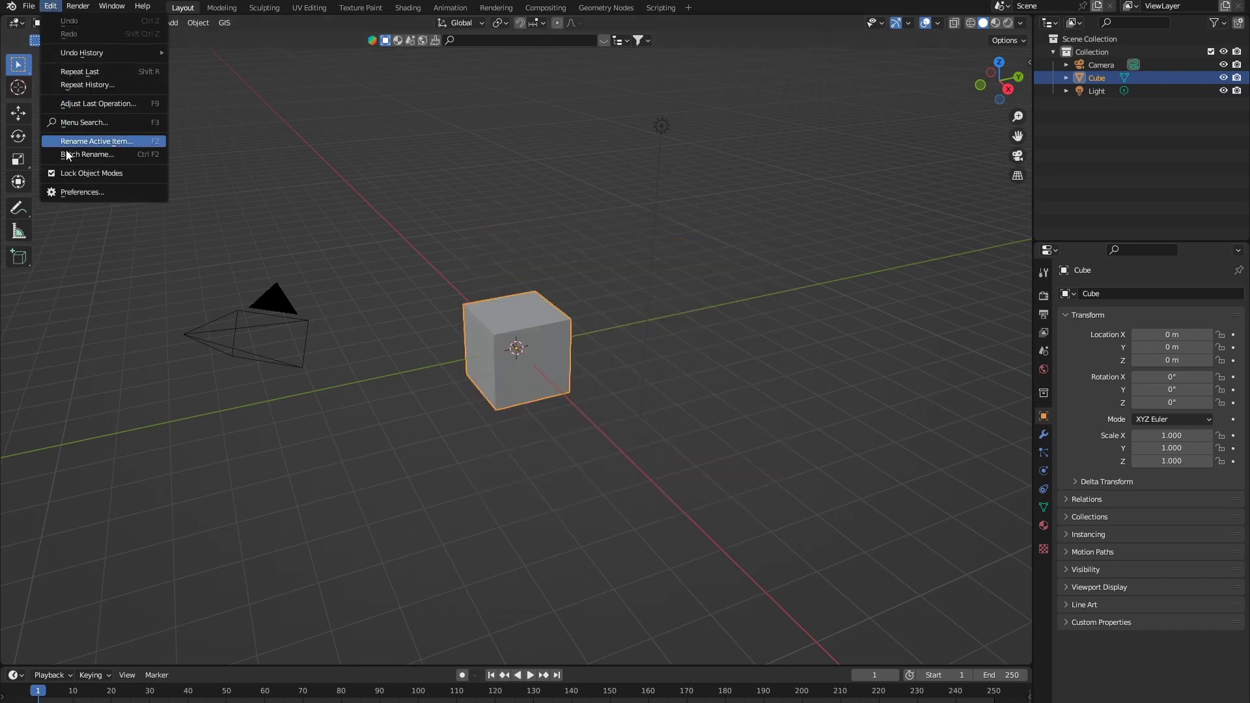
left_click(84, 195)
left_click_drag(241, 25, 584, 163)
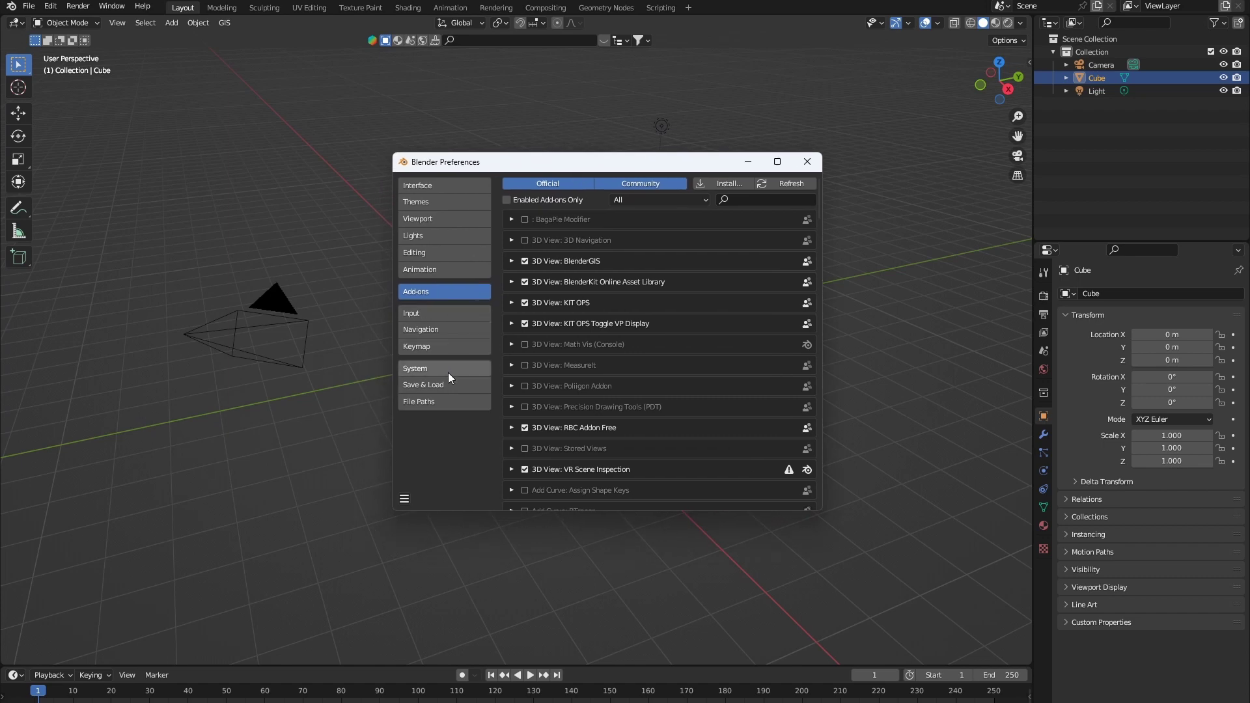
- Start installing an add-on from file, browse the Downloads folder, then cancel the install
left_click(726, 183)
left_click_drag(572, 154, 619, 181)
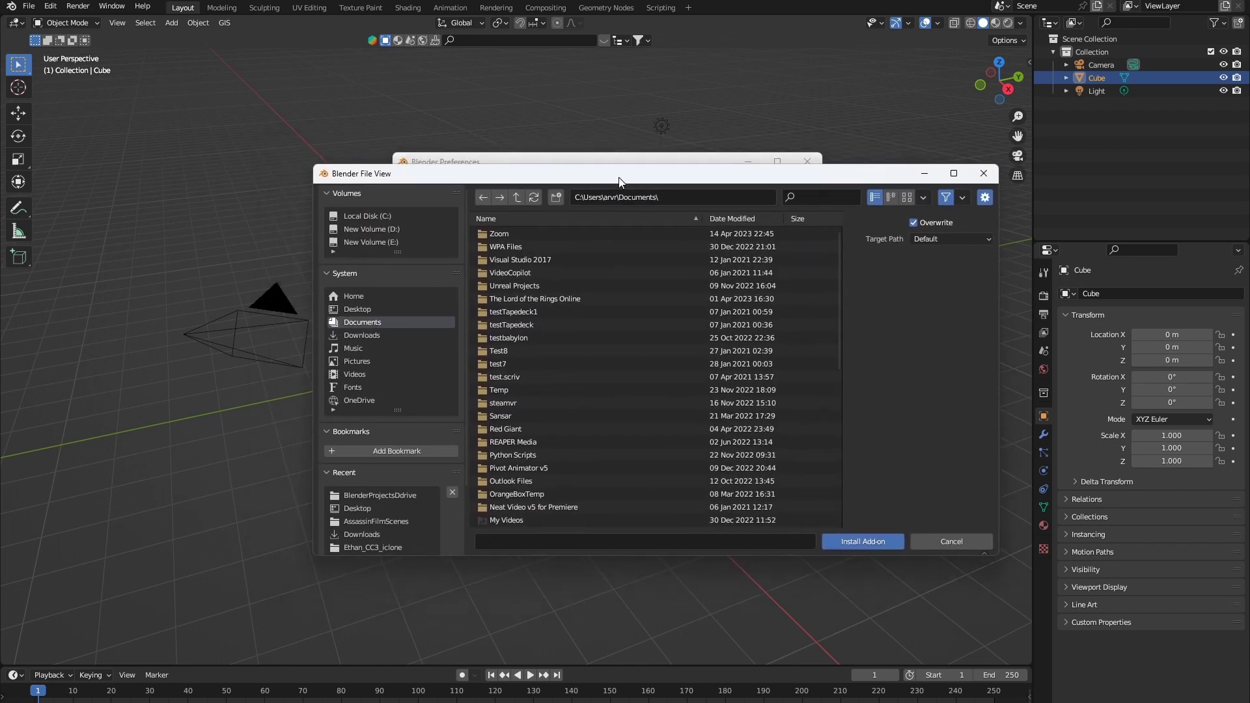
left_click(415, 336)
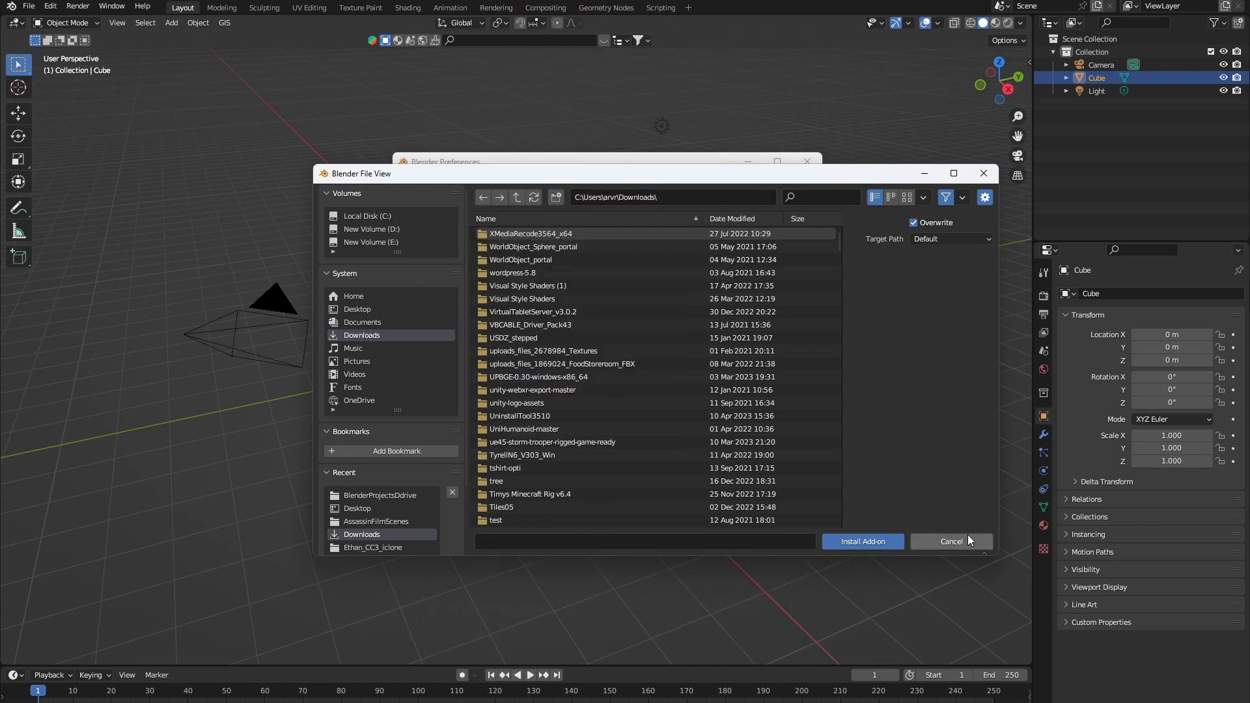
left_click(970, 537)
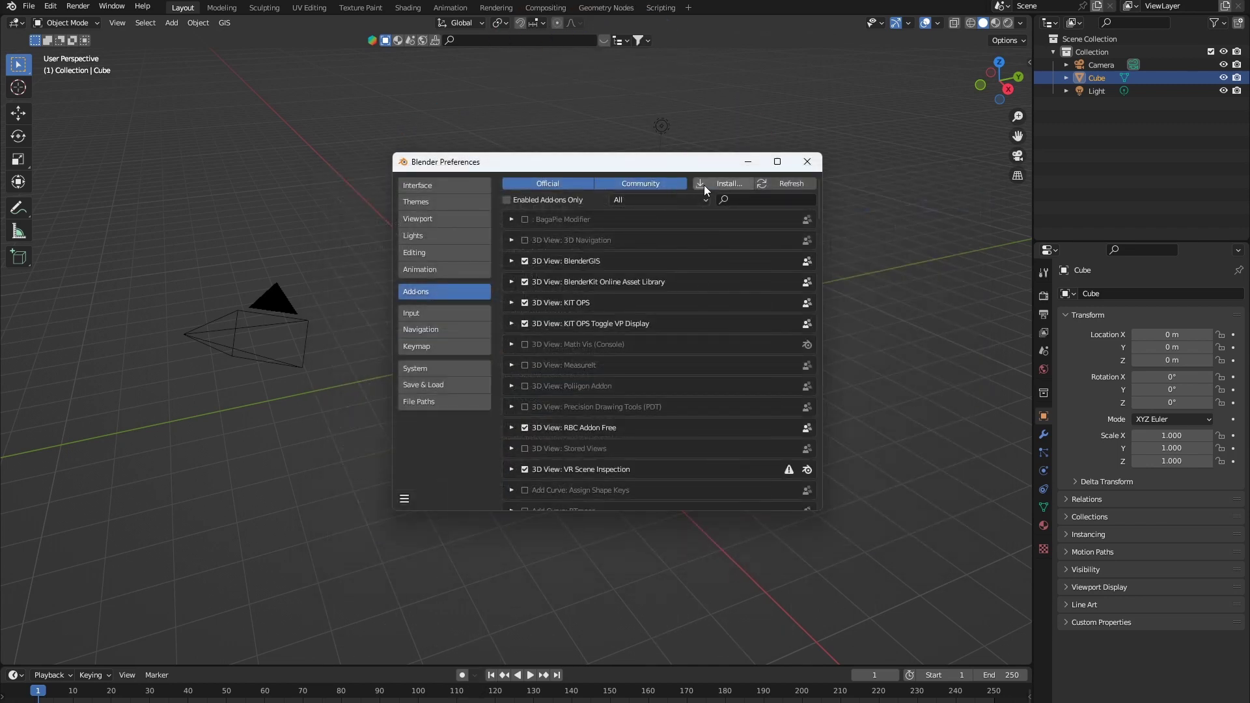
- Filter add-ons for 'blenderkit' to confirm BlenderKit Online Asset Library is enabled, then close Preferences
left_click(760, 195)
type("blend")
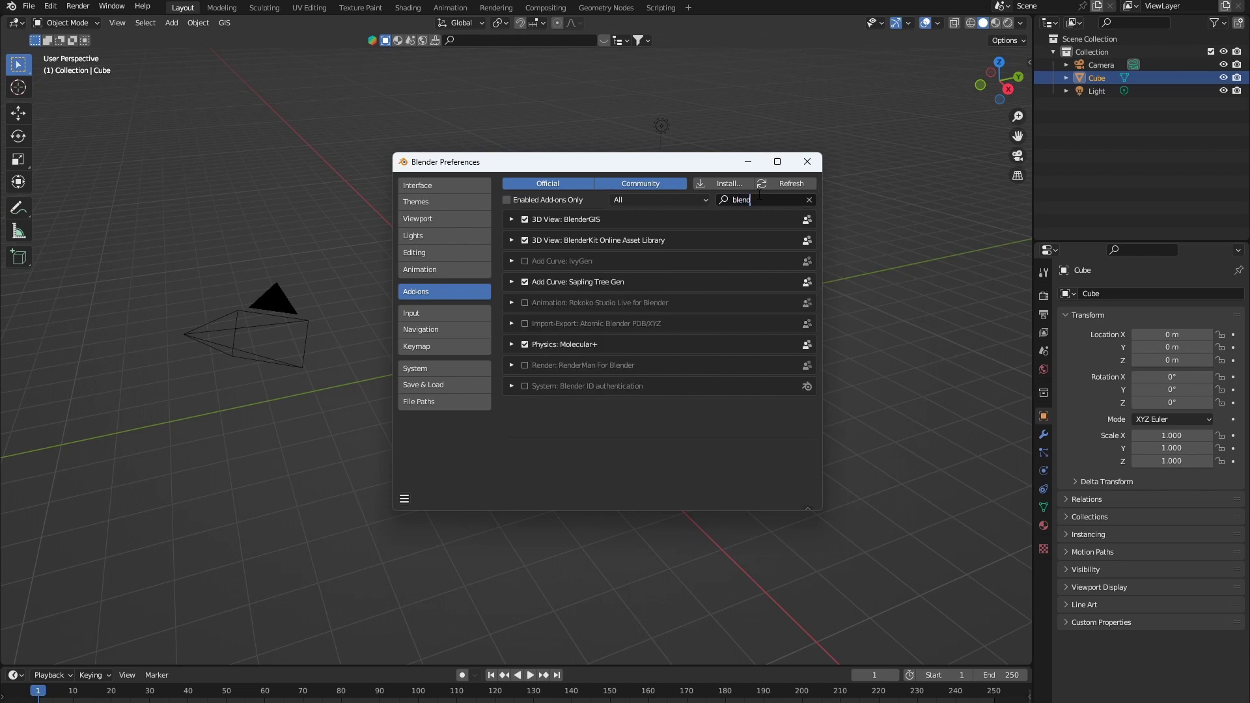
type("erkit")
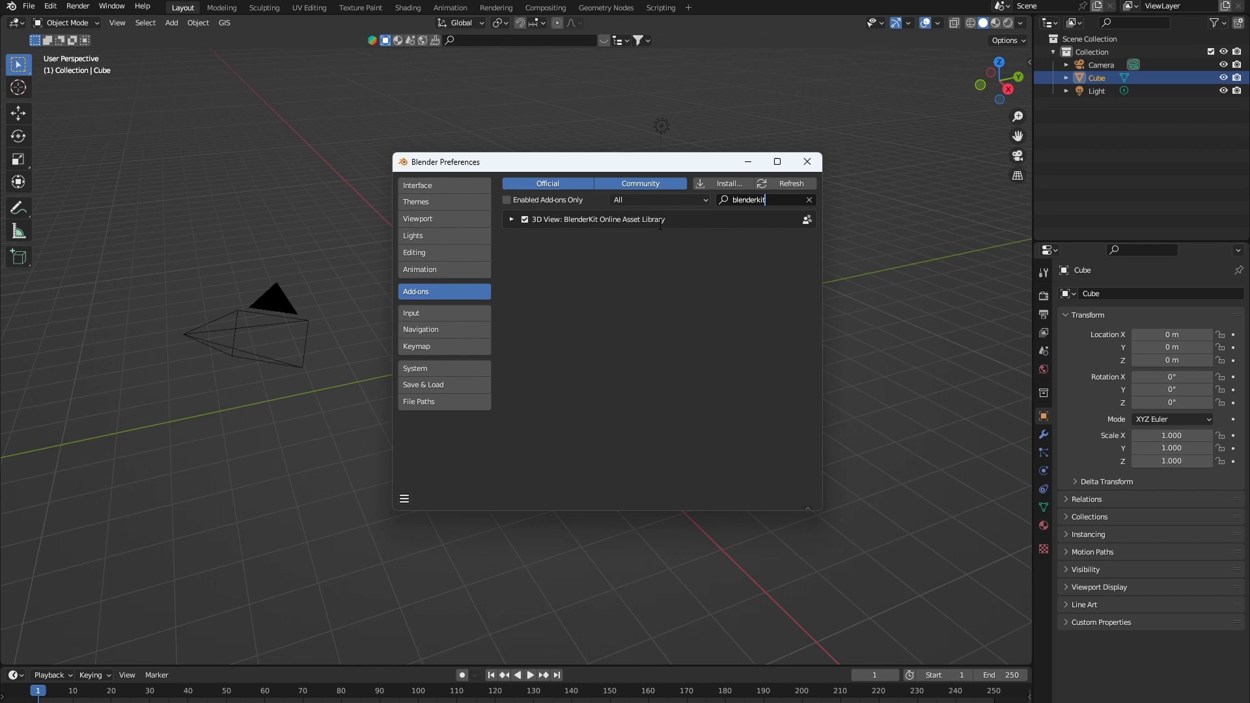
left_click(808, 162)
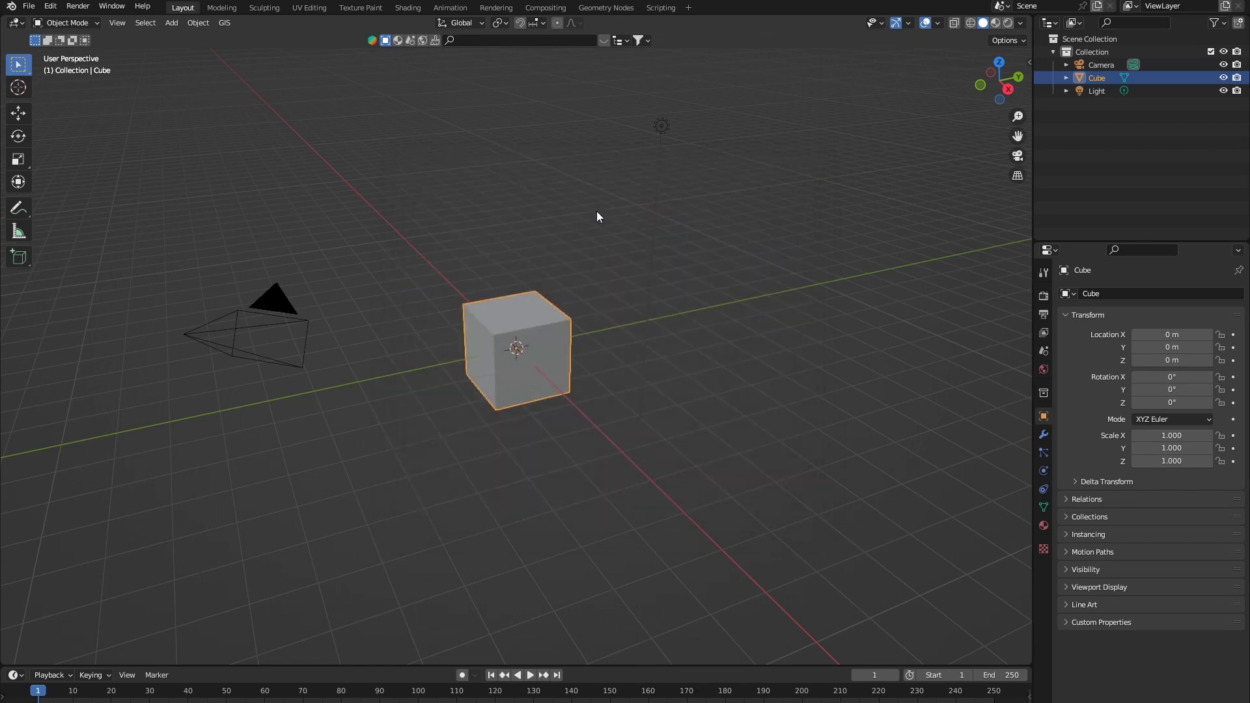
- Search the BlenderKit asset library for 'car'
middle_click_drag(597, 211, 411, 226)
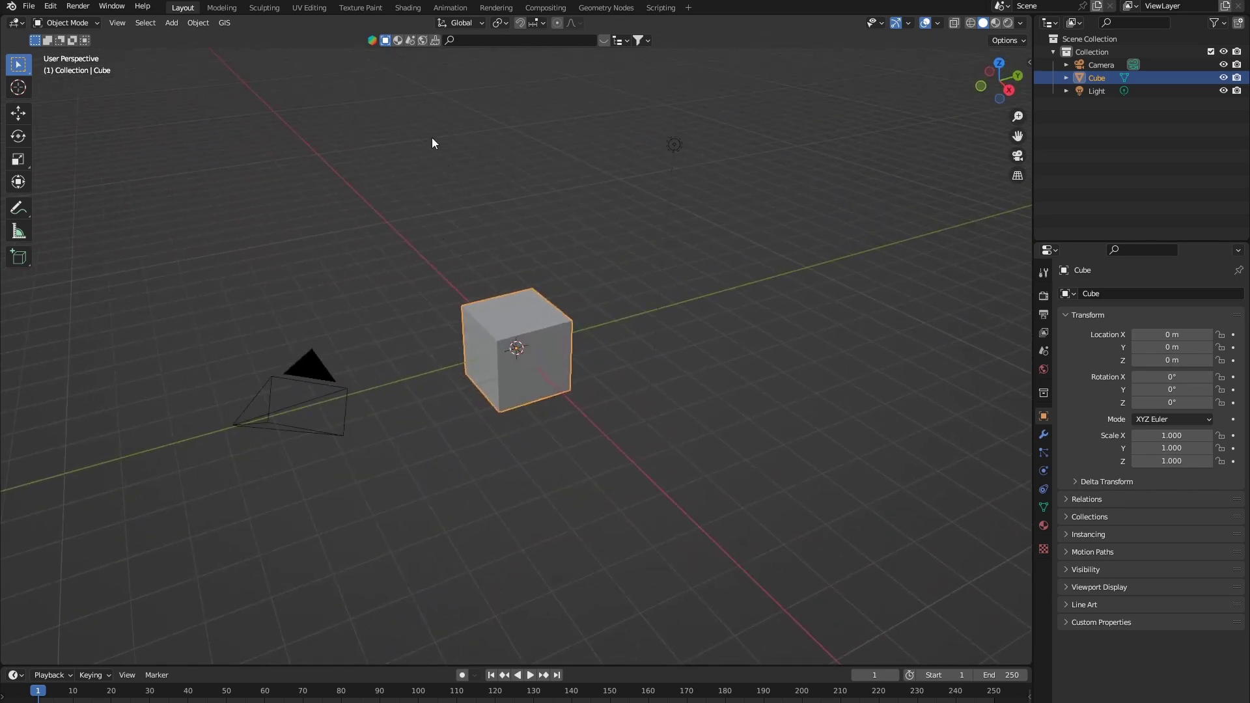
left_click(464, 39)
type("car")
key("Return")
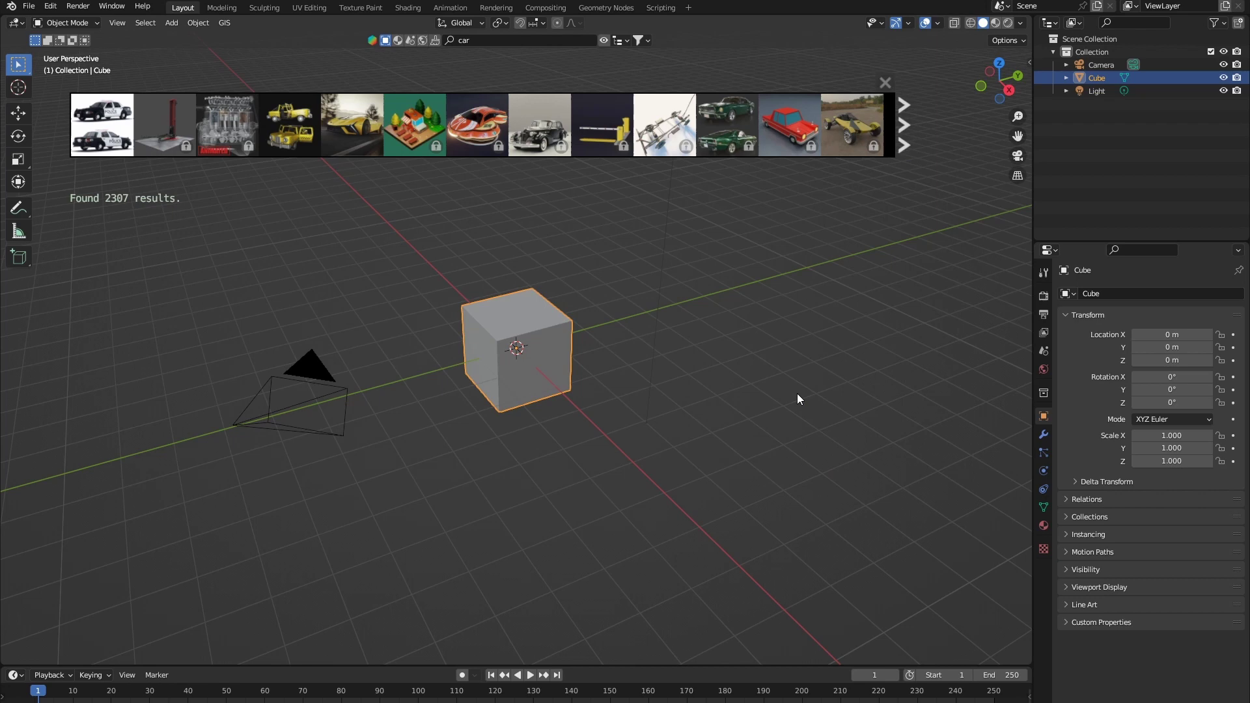
- Try the locked Ford Mustang result, then open the asset search filters
mouse_move(751, 149)
left_click(727, 139)
left_click(646, 41)
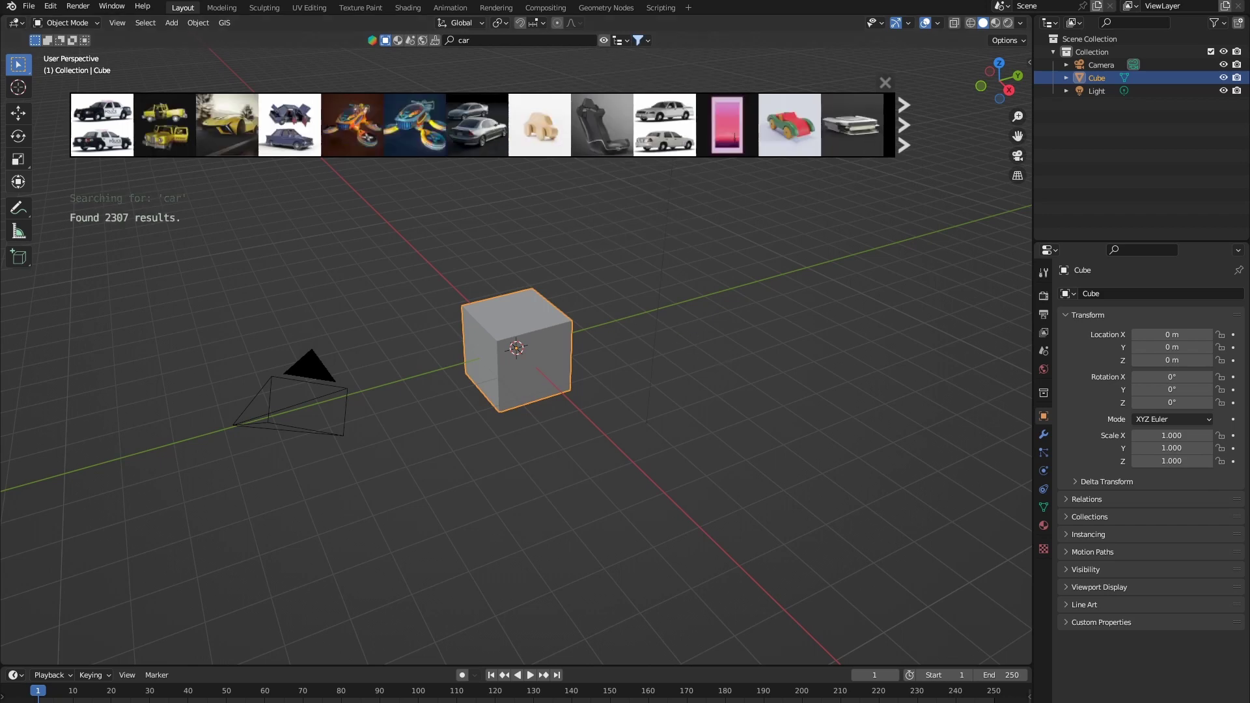
mouse_move(291, 99)
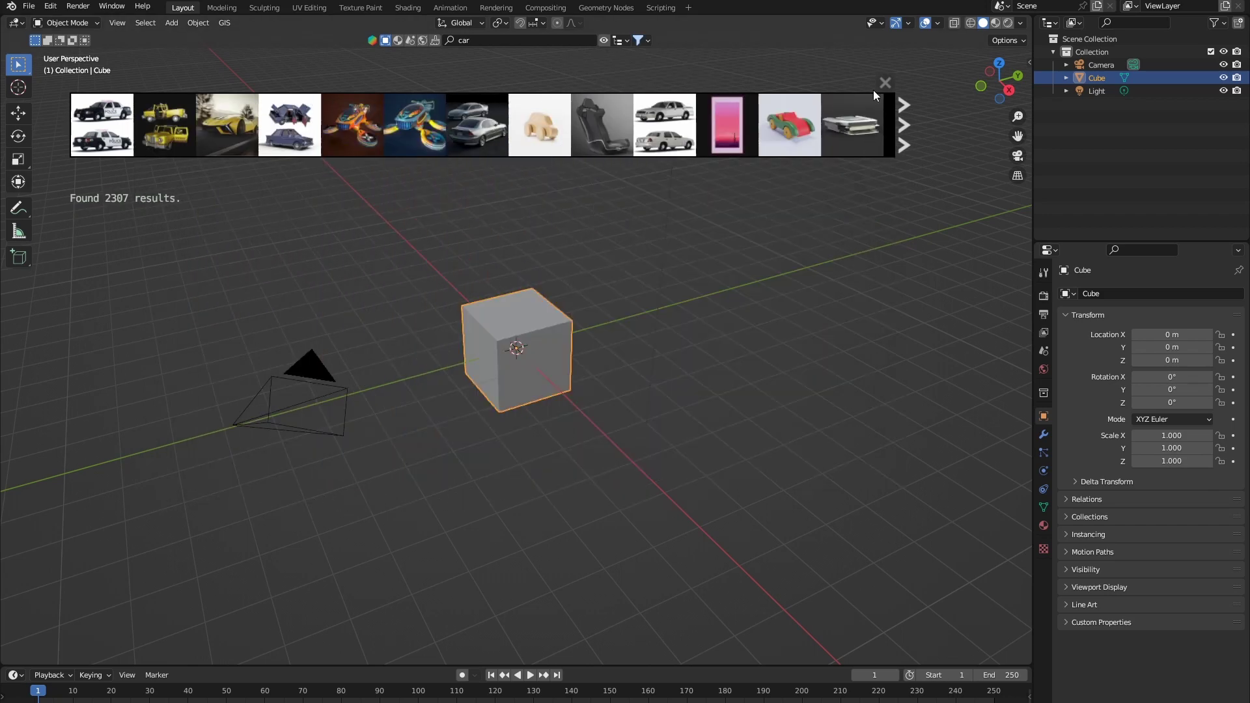
left_click(906, 114)
left_click(907, 115)
left_click(910, 118)
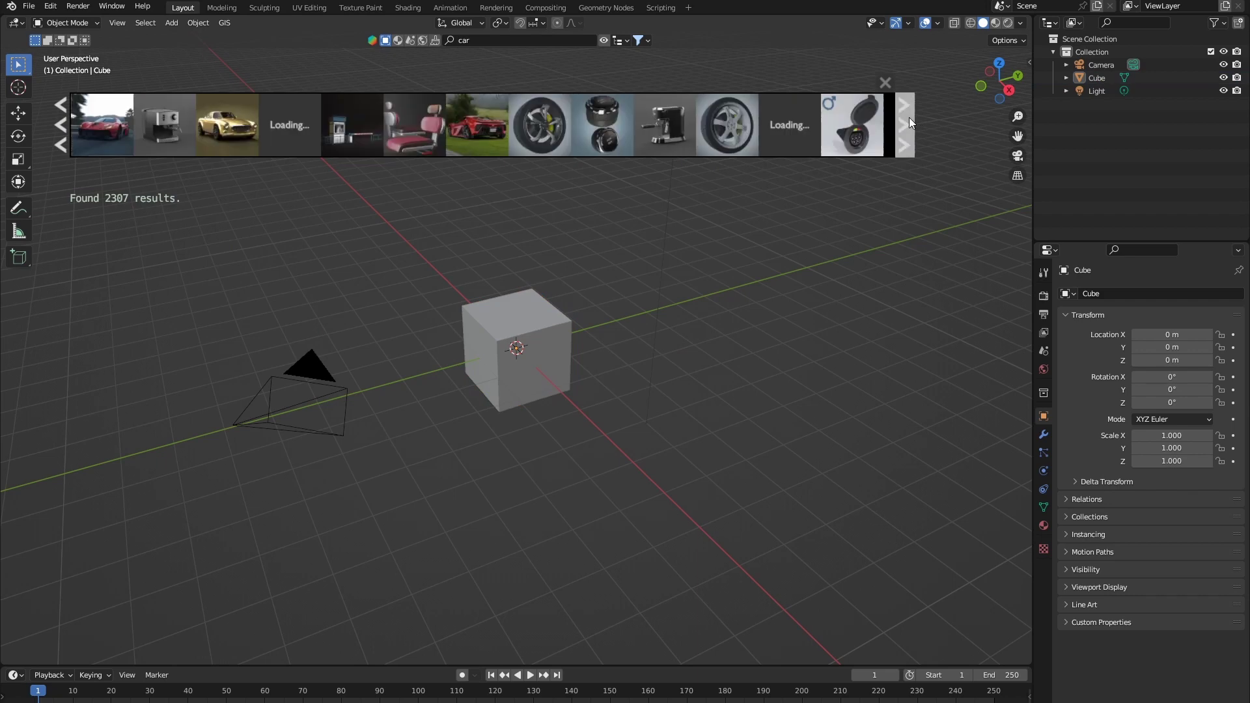
left_click(909, 117)
left_click(909, 118)
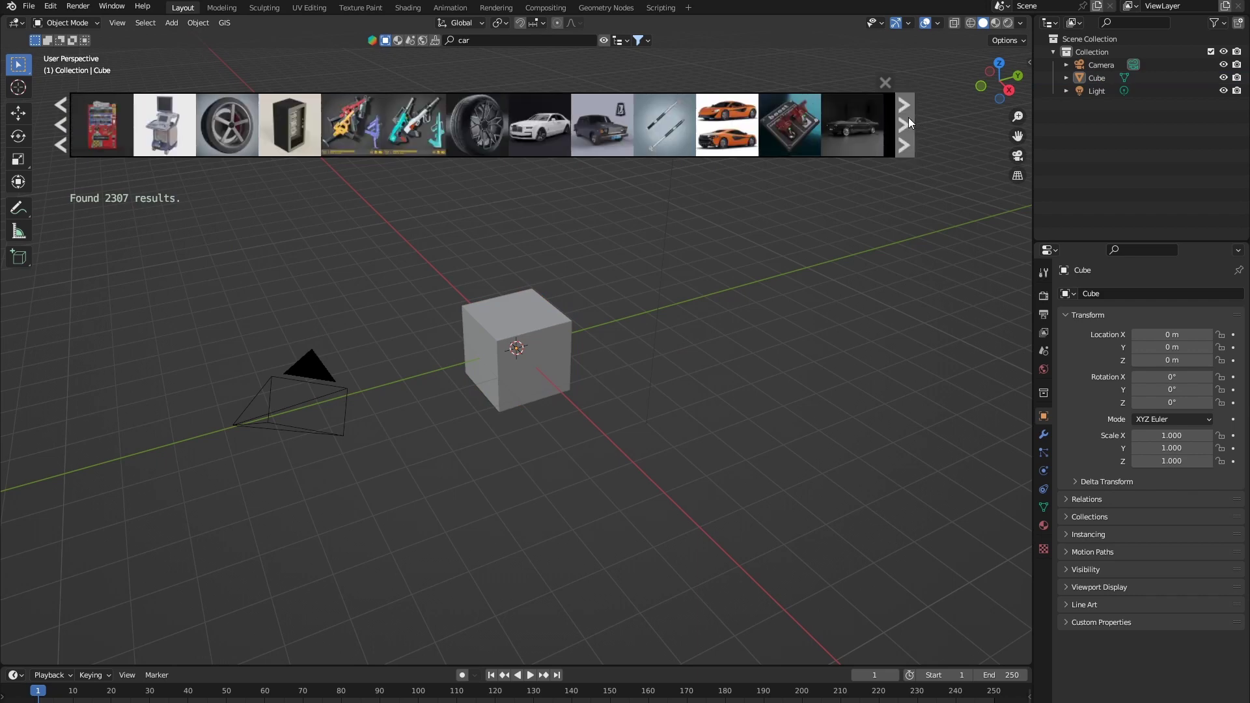
left_click(908, 117)
left_click(908, 112)
left_click(904, 116)
left_click(901, 123)
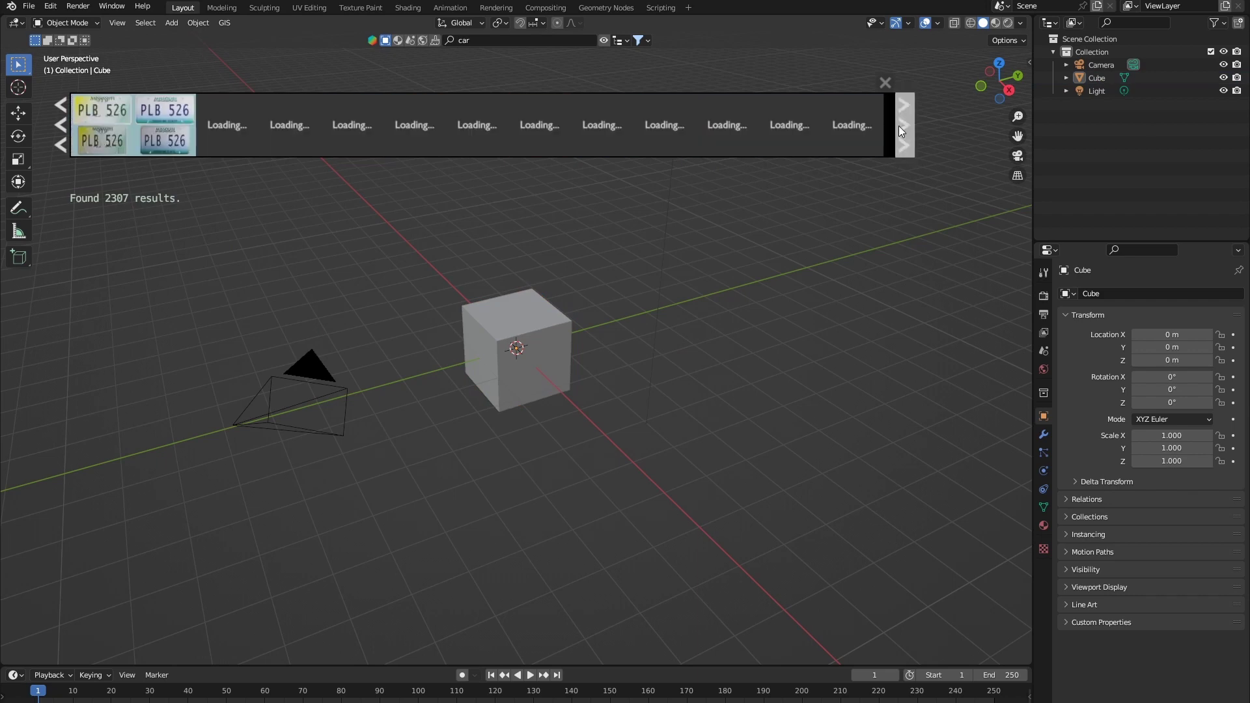
left_click(912, 129)
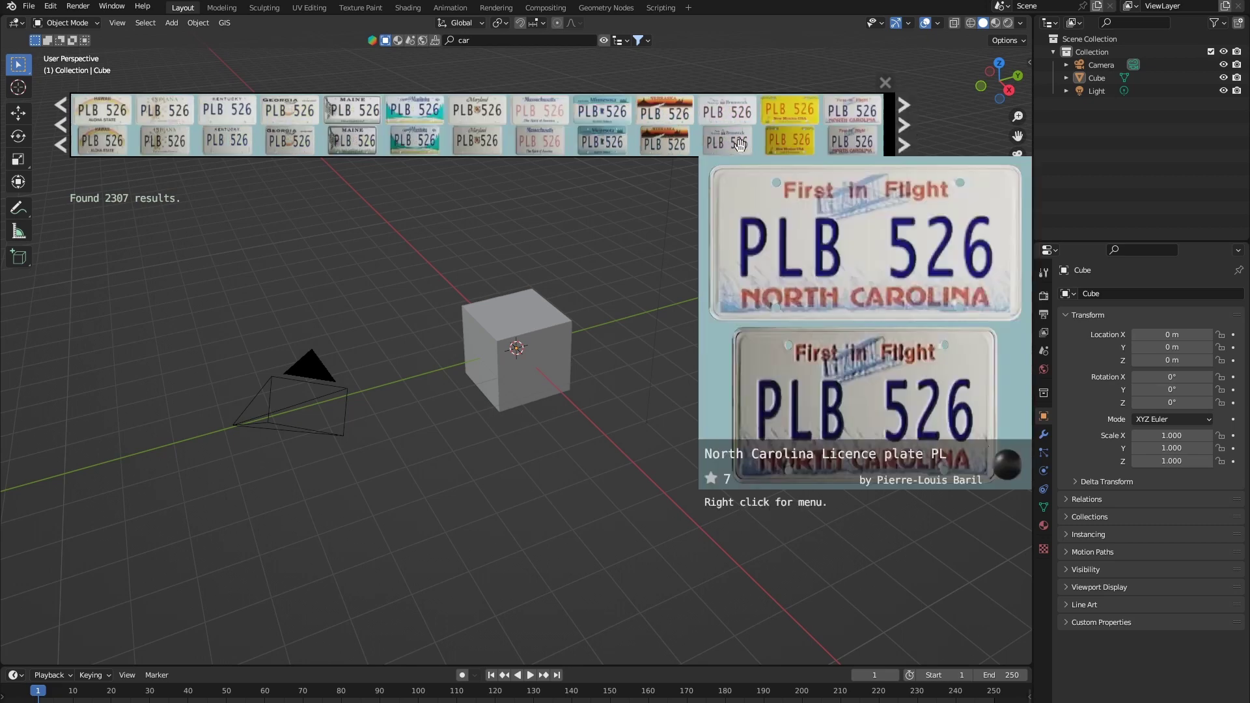
left_click(63, 116)
left_click(63, 116)
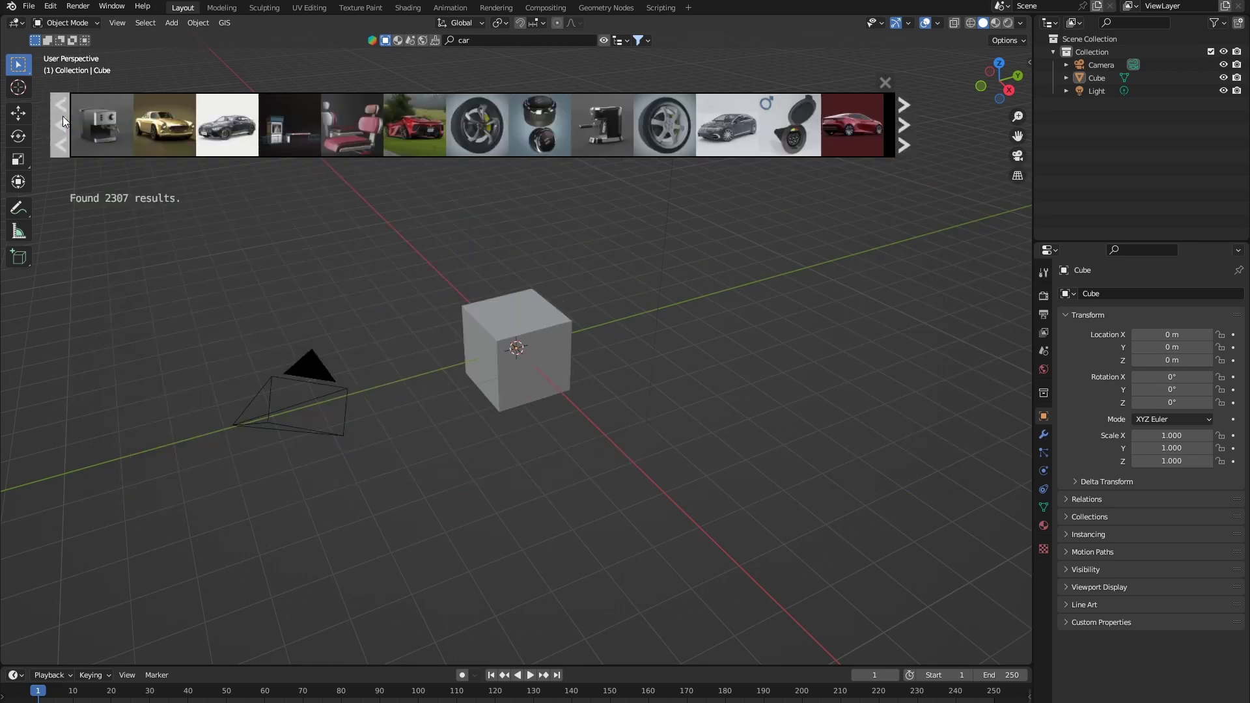
left_click(63, 116)
left_click(63, 116)
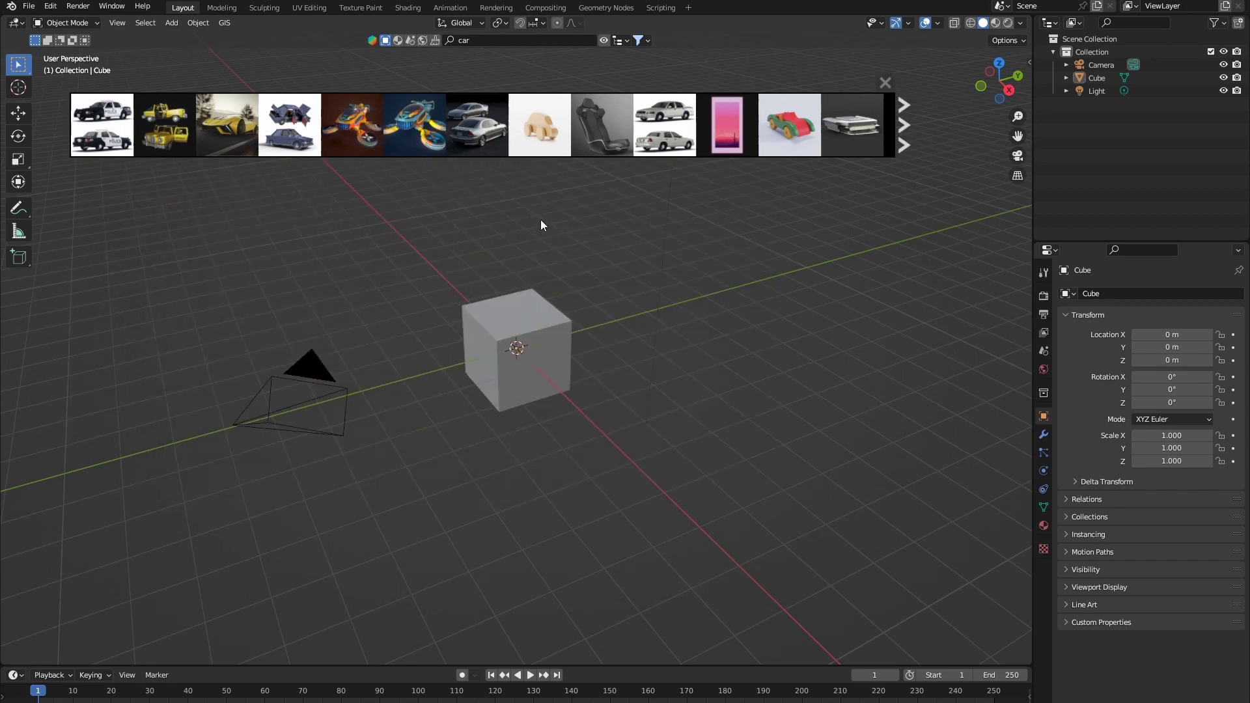
- Drag the yellow Lamborghini Auro PL into the viewport left of the cube, reframing the view during download
scroll(541, 220, "up", 4)
middle_click_drag(495, 215, 315, 283)
left_click_drag(227, 124, 272, 242)
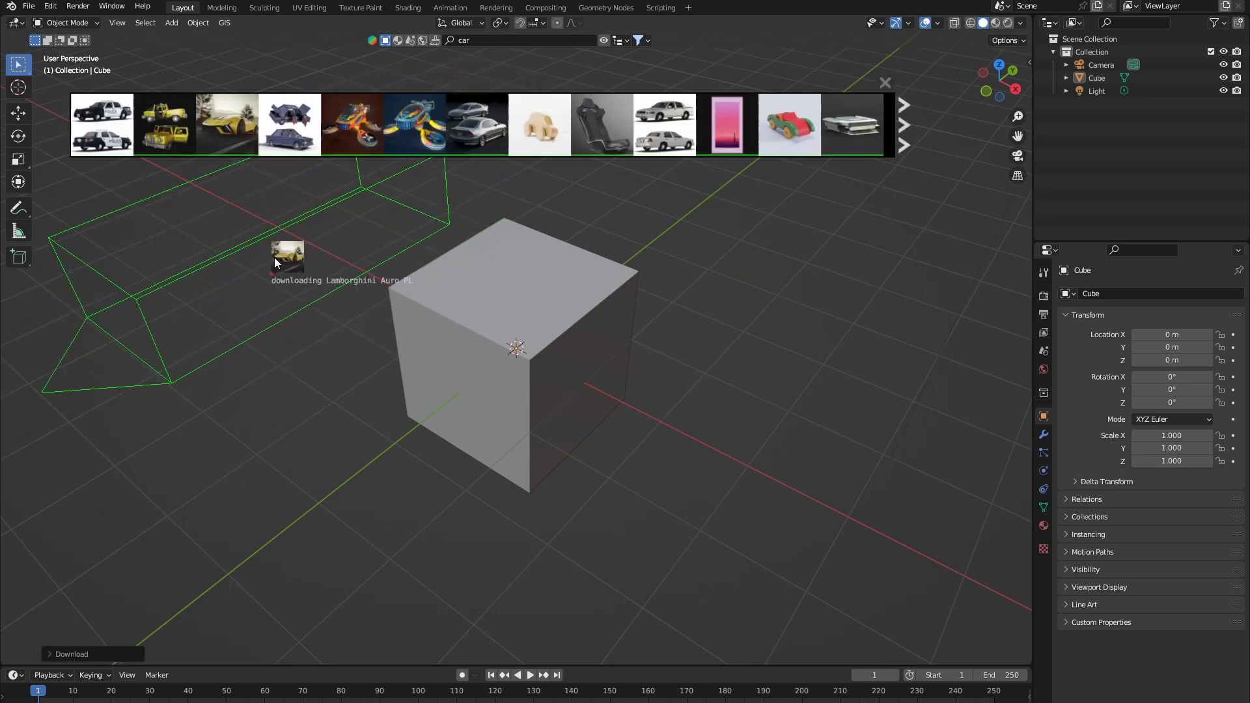
mouse_move(615, 133)
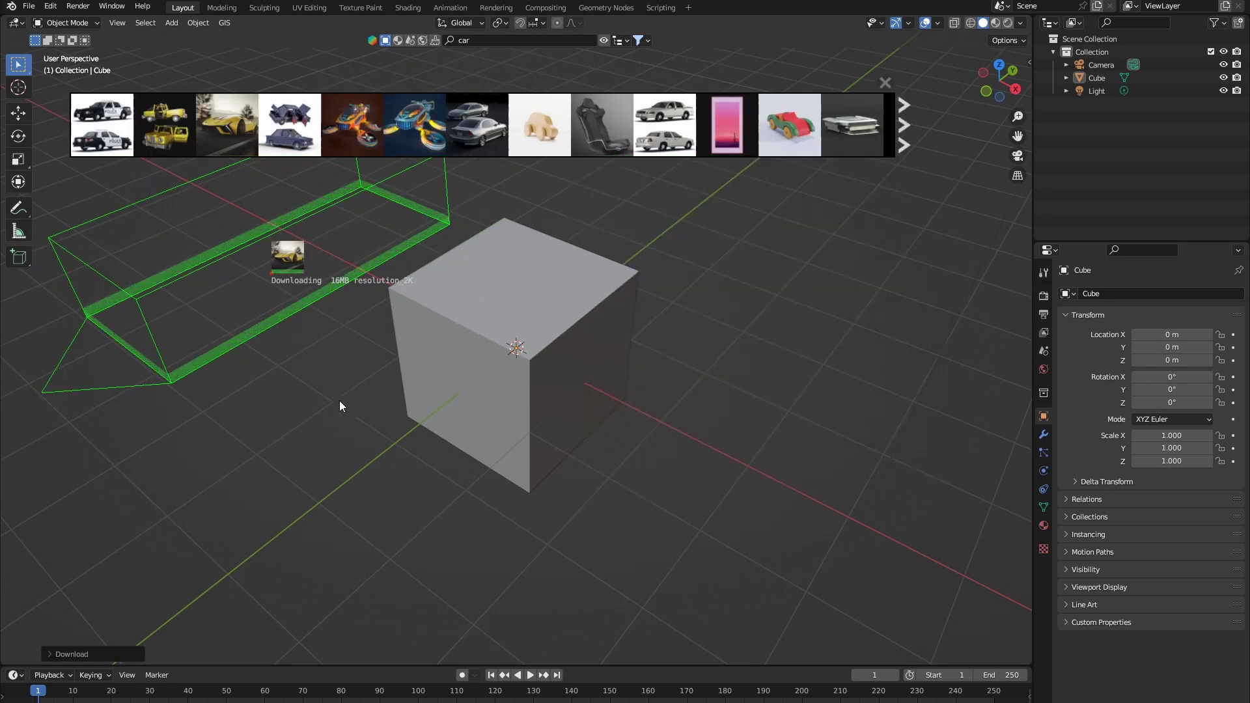
middle_click_drag(339, 400, 450, 351)
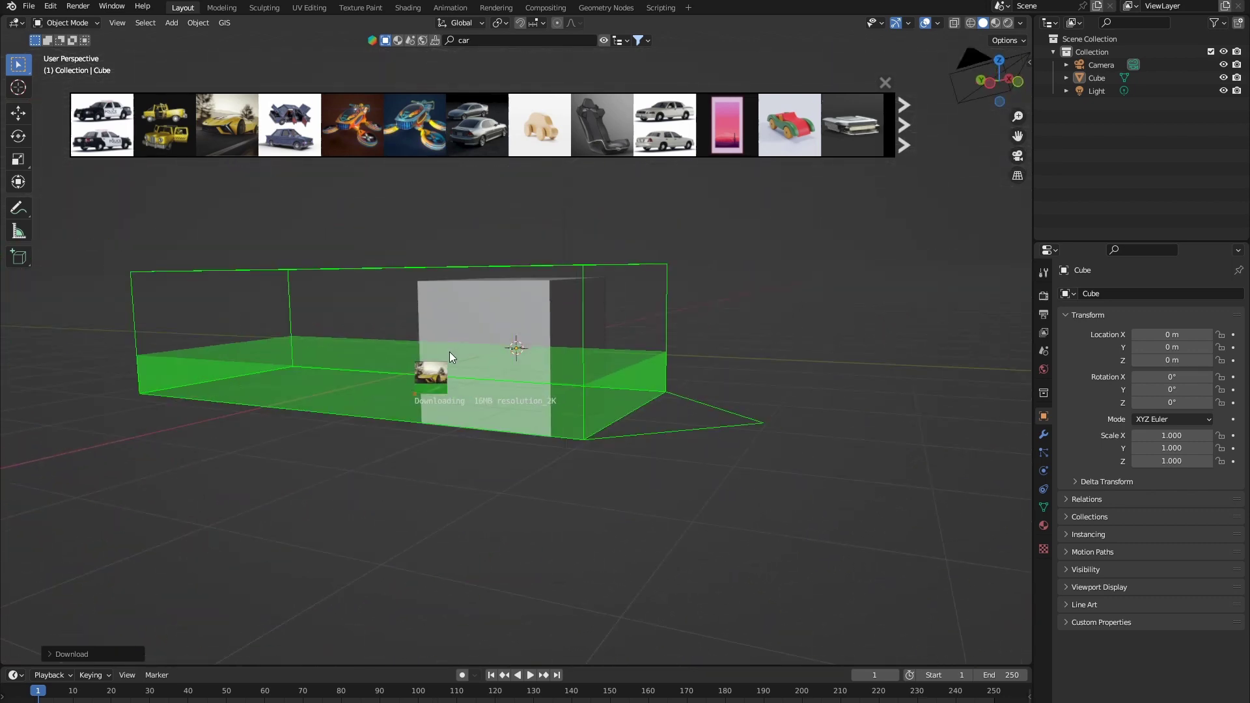
middle_click_drag(430, 400, 423, 408)
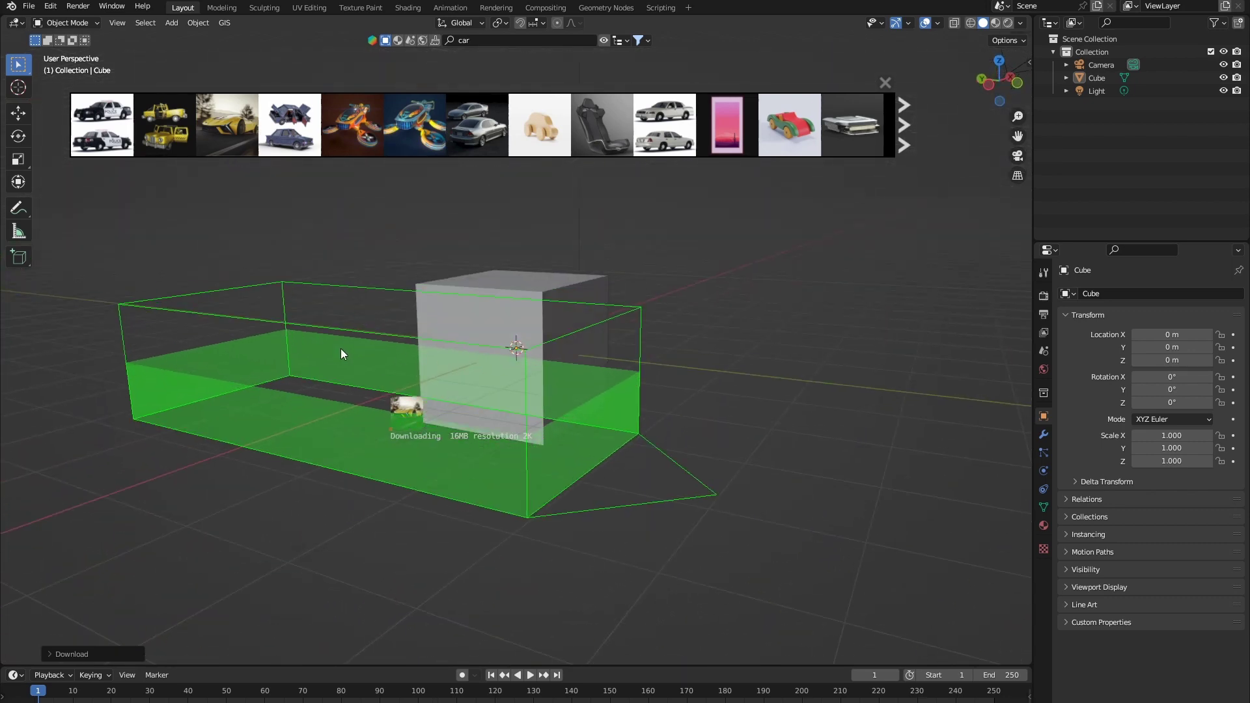
middle_click_drag(553, 223, 641, 326)
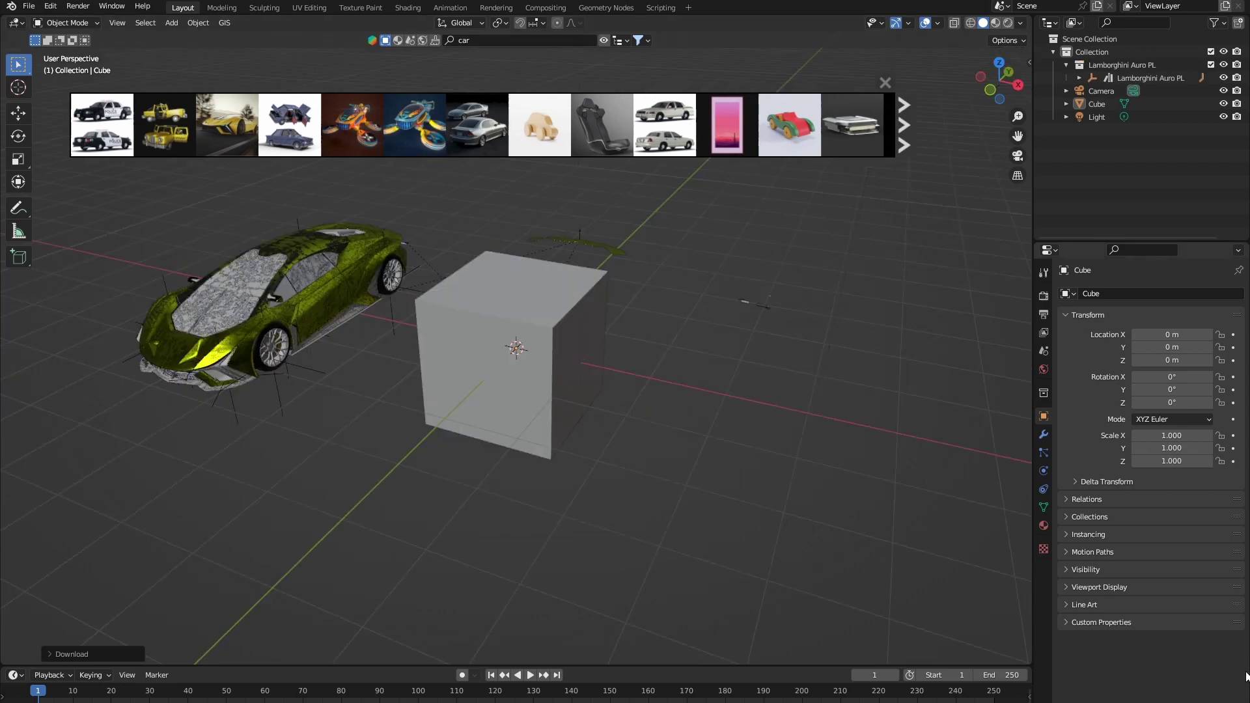
- Orbit and zoom to inspect the car from the side and a front three-quarter angle
middle_click_drag(438, 462, 396, 405)
scroll(392, 416, "up", 6)
scroll(394, 419, "down", 5)
scroll(395, 420, "up", 4)
scroll(372, 424, "down", 4)
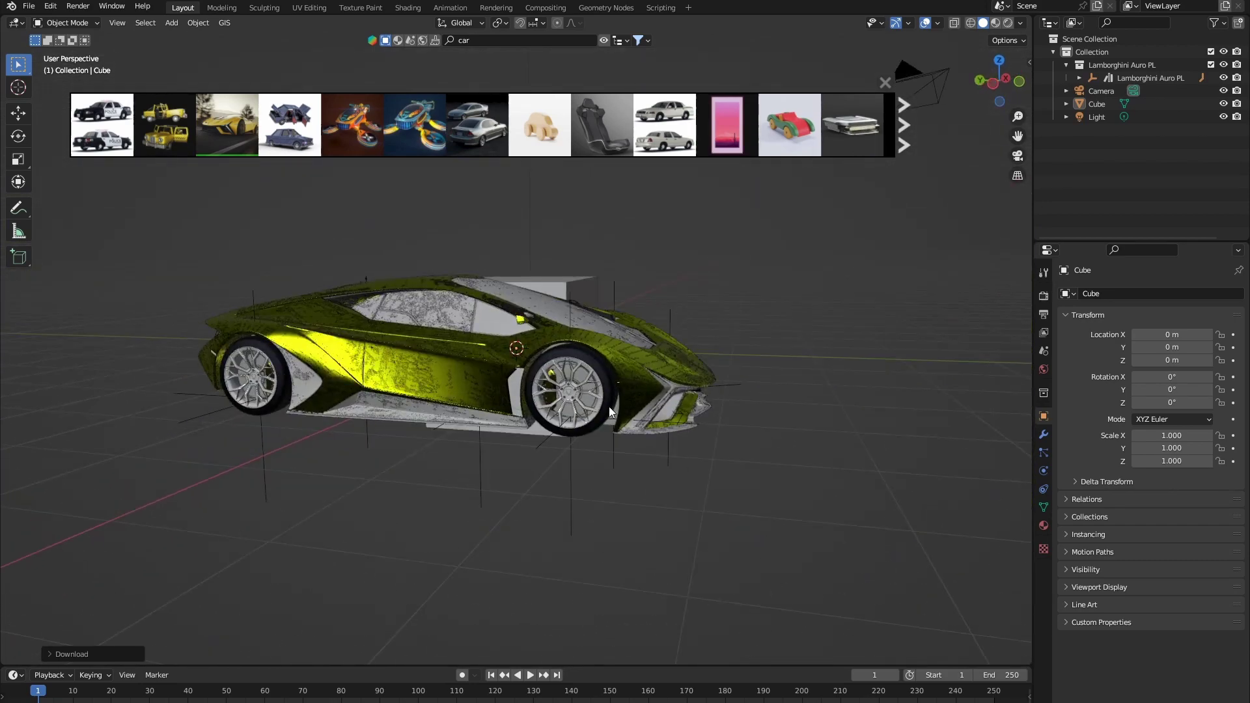
middle_click_drag(609, 406, 268, 201)
- Orbit around the car and cube to a straight-on front view of the car
mouse_move(226, 142)
middle_click_drag(534, 299, 584, 377)
scroll(581, 335, "up", 3)
scroll(471, 368, "up", 4)
middle_click_drag(470, 368, 374, 303)
scroll(410, 413, "down", 5)
scroll(503, 339, "down", 3)
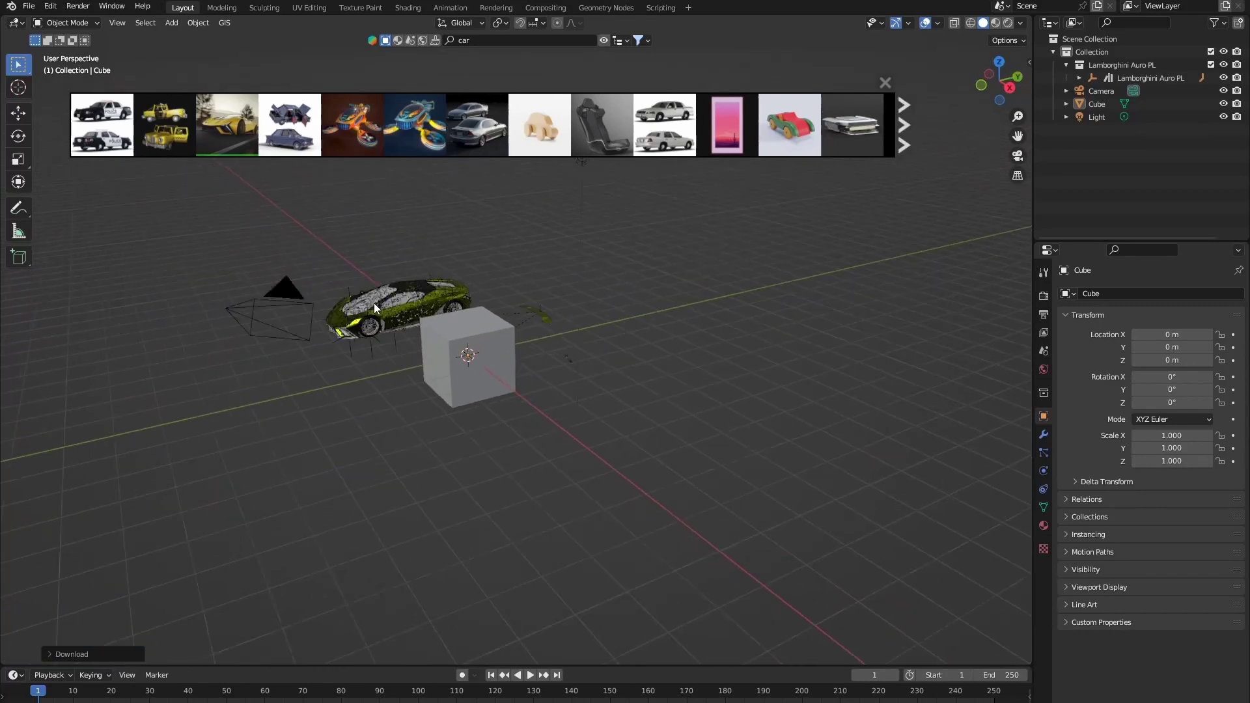
- Run the robot asset search and preview the robot model thumbnails
left_click(503, 37)
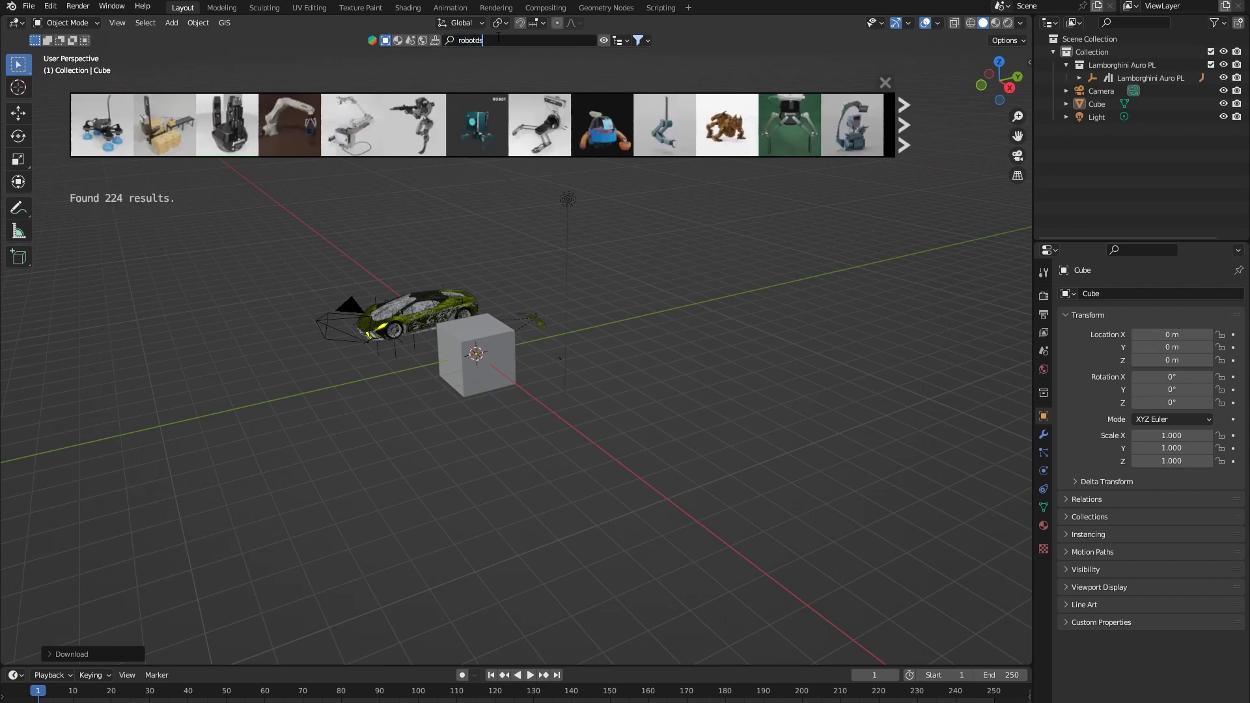
key("Return")
mouse_move(404, 130)
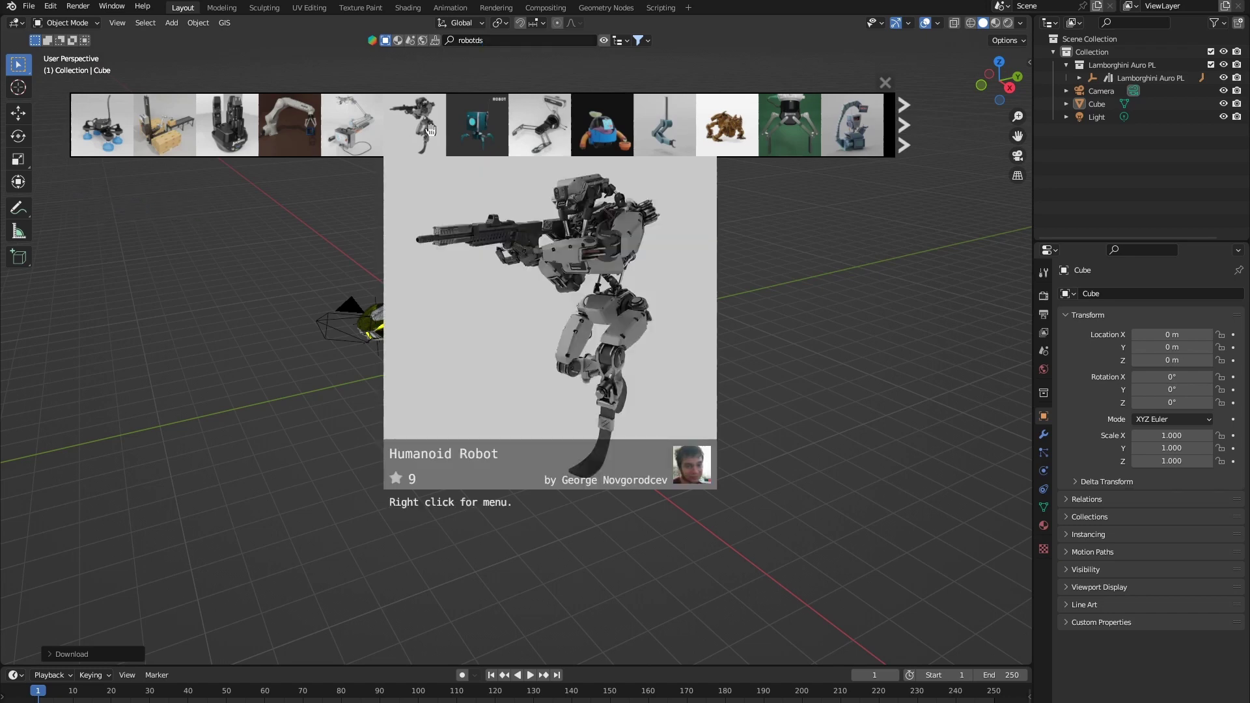
mouse_move(771, 131)
- Close the BlenderKit asset bar and orbit to a low side view of the car
middle_click_drag(723, 366, 373, 434)
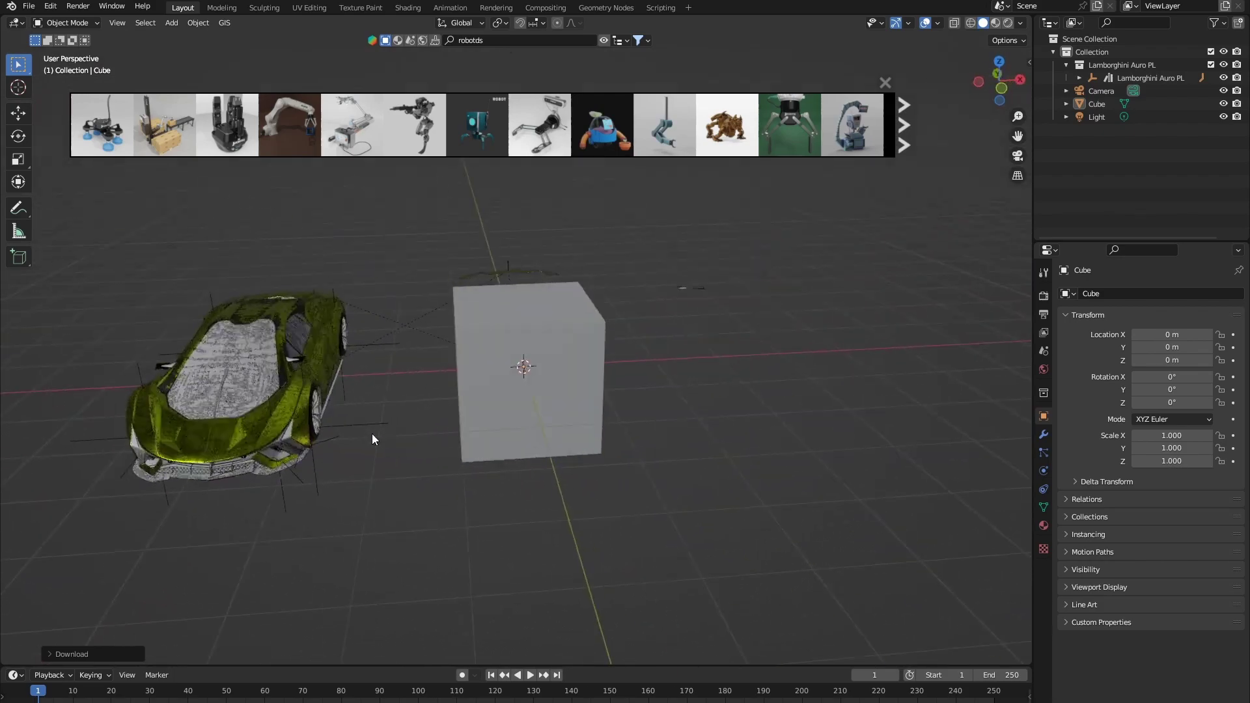
middle_click_drag(258, 444, 253, 530)
scroll(710, 384, "up", 5)
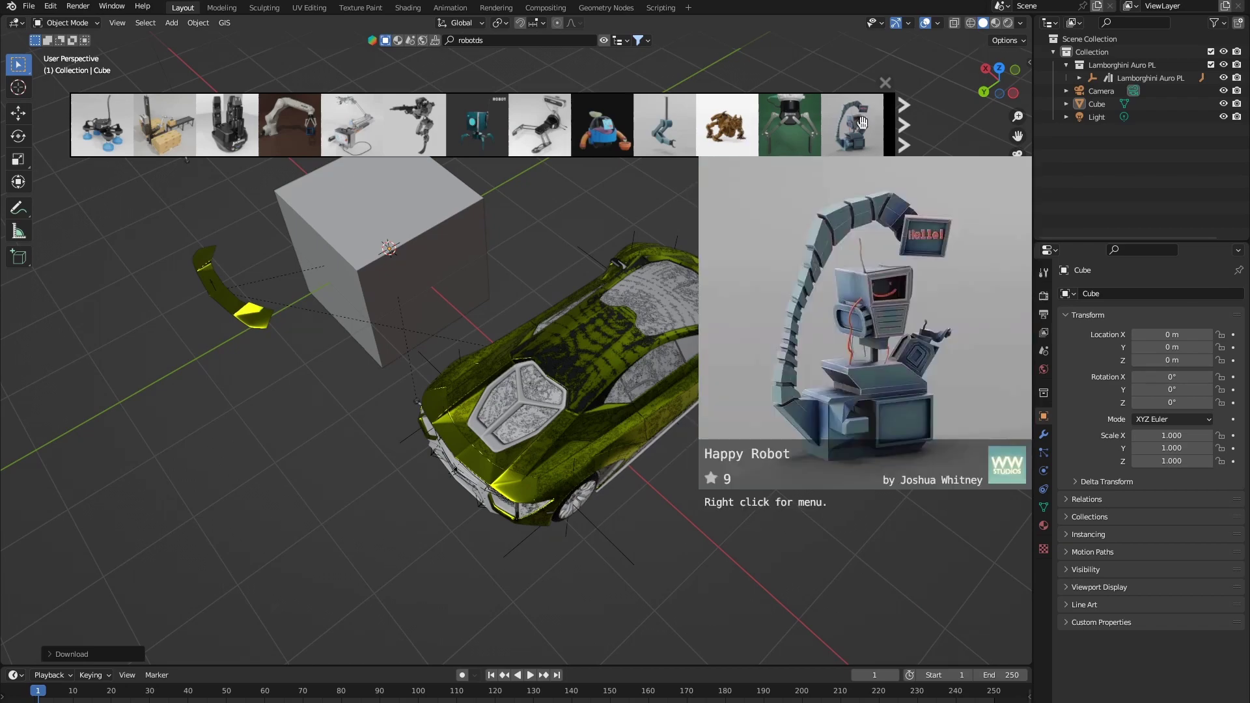
left_click(885, 83)
middle_click_drag(885, 83, 724, 374)
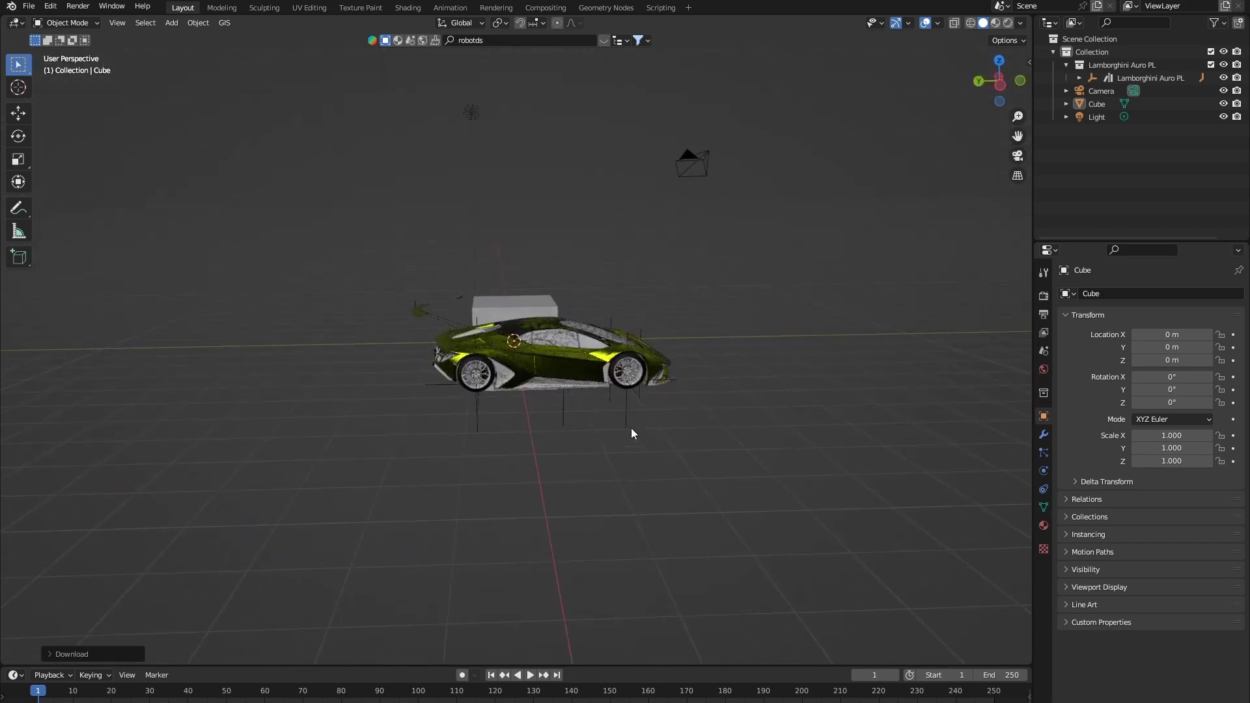